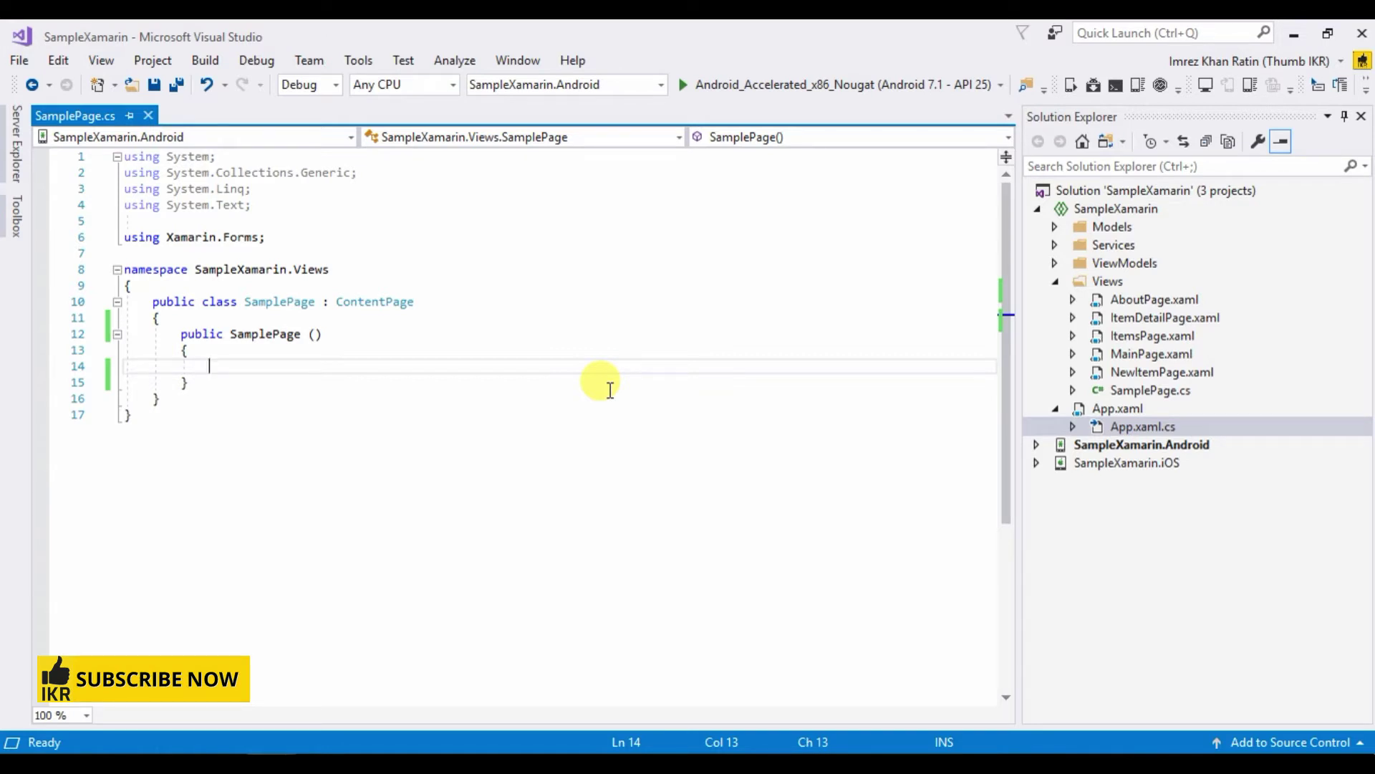
Declare the field 'private Button _button;' above the SamplePage constructor.
click(247, 318)
key(Return)
key(Return)
key(Up)
text(pri)
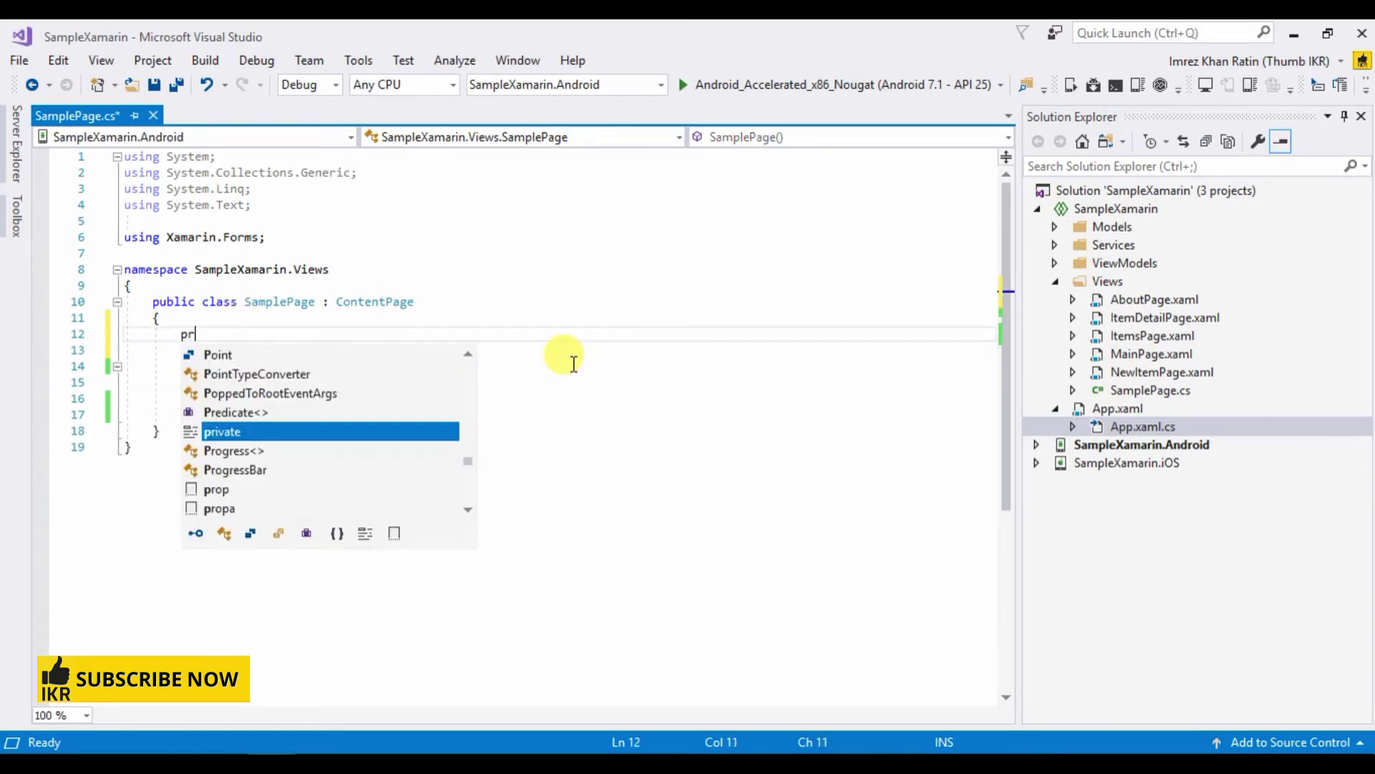
text(vatebut )
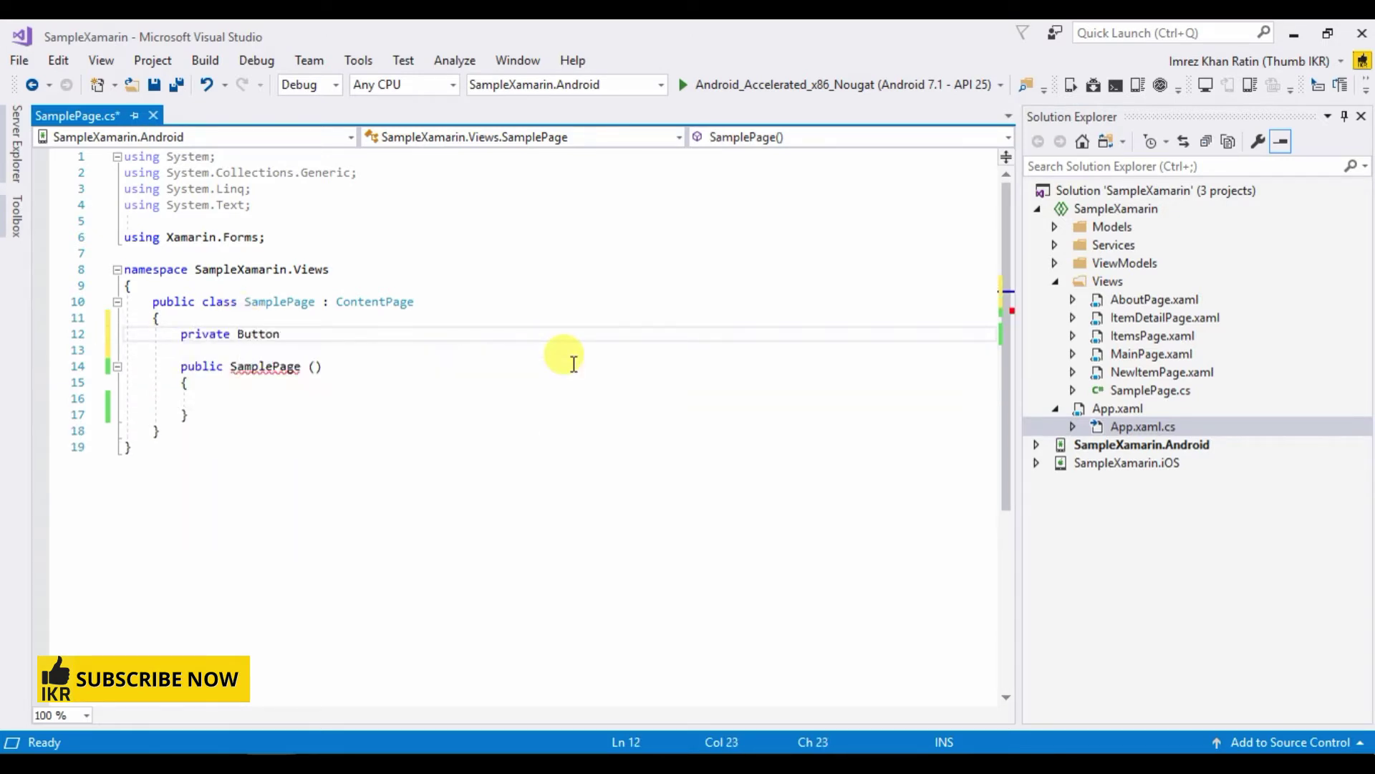
text(_butto)
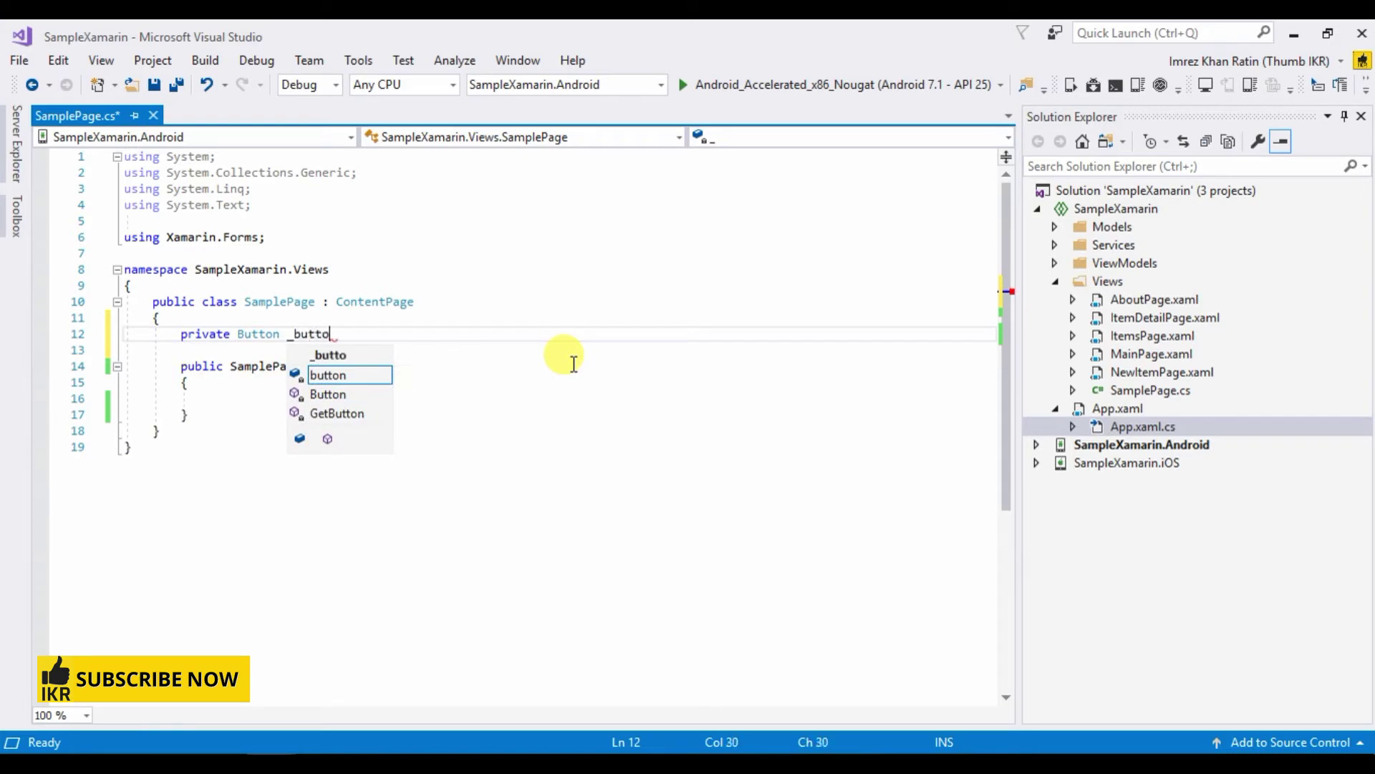
text(n)
key(BackSpace)
text(n;)
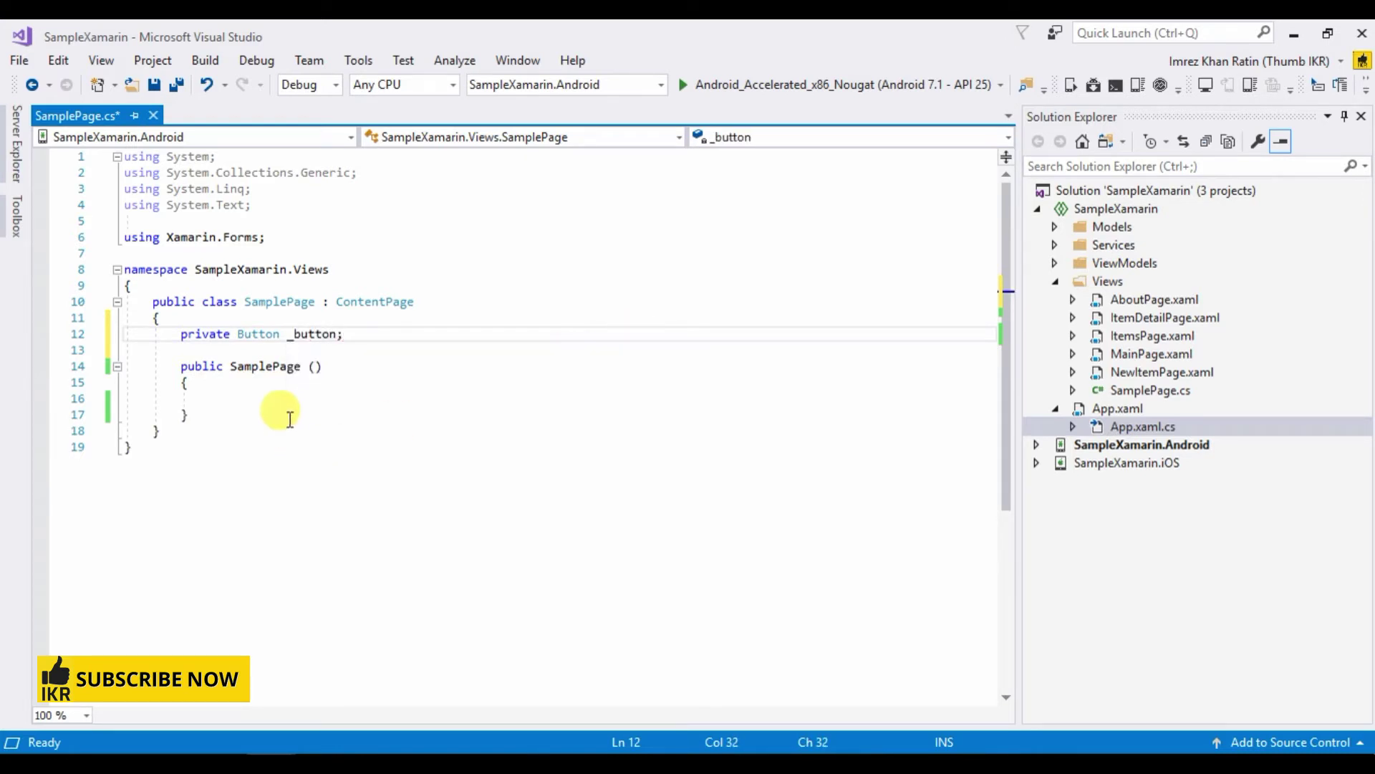
Set the page title in the constructor with this.Title = "Sample Page".
click(286, 413)
key(Up)
text(th)
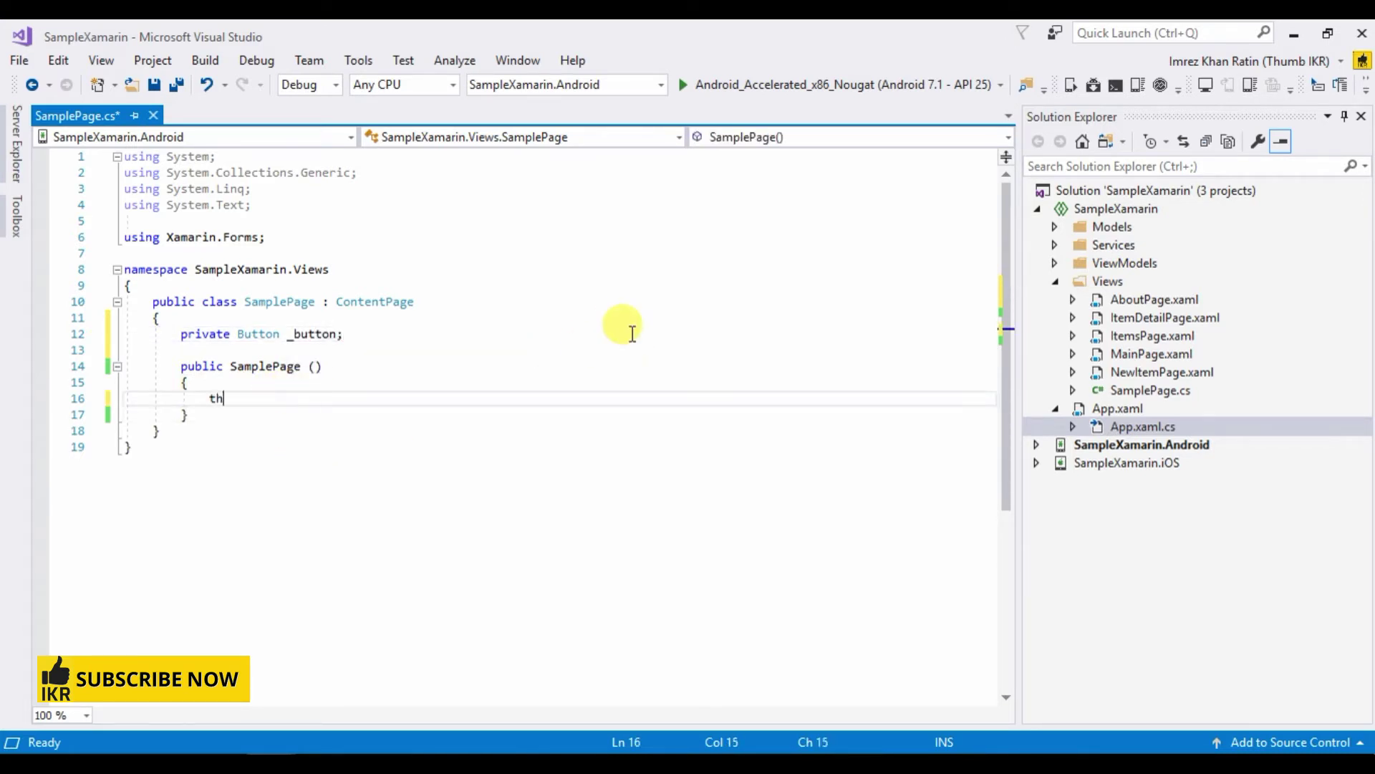
text(is.tit)
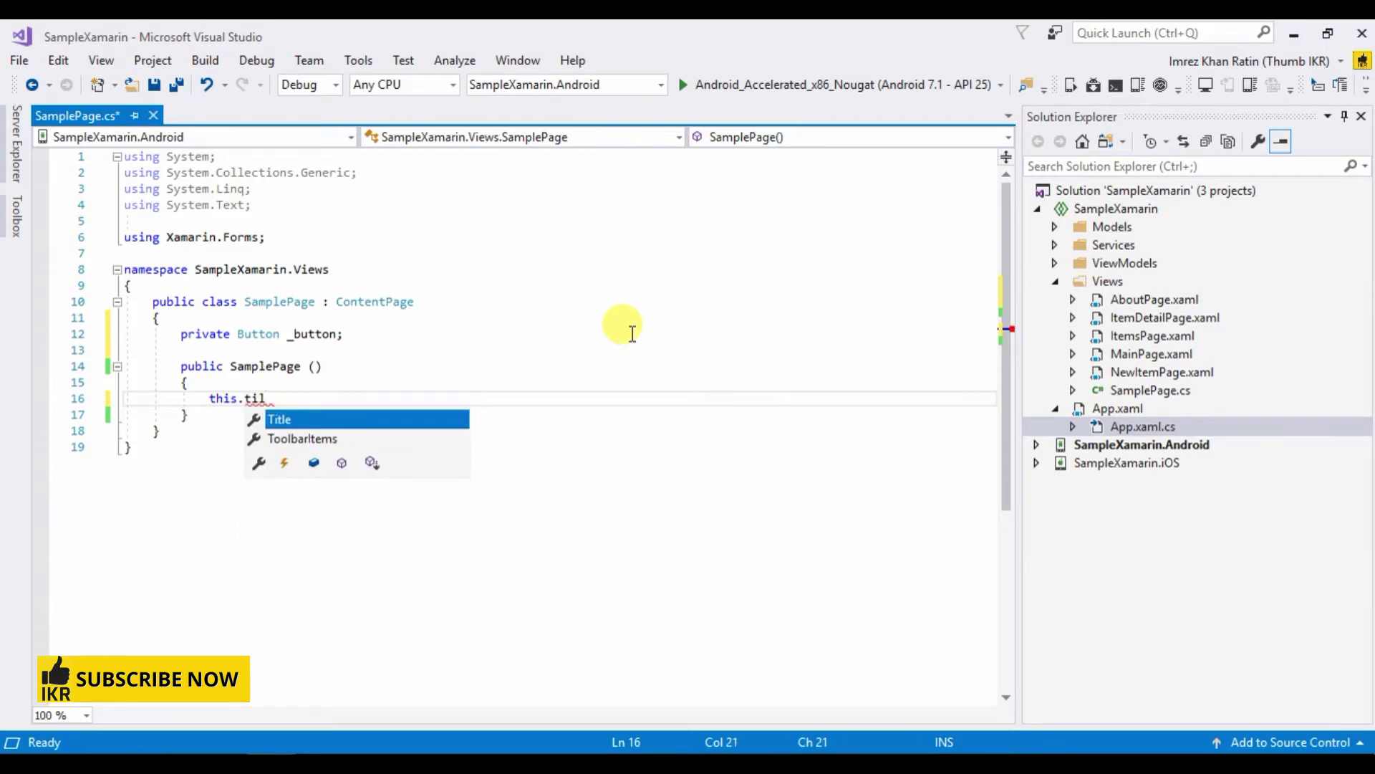
key(Tab)
key(Left)
key(Left)
text(Sa)
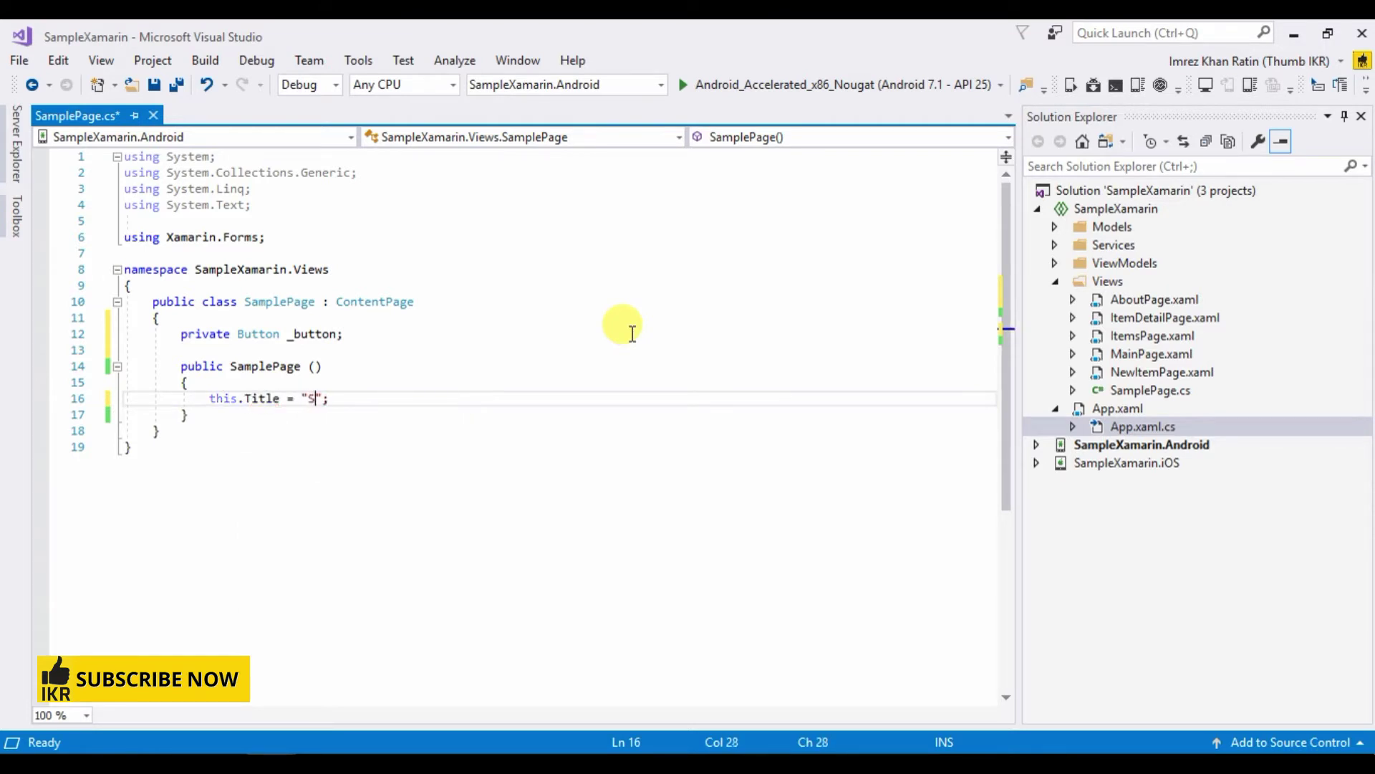
text(mple Page)
key(End)
Create a new StackLayout named stackLayout in the constructor.
key(Return)
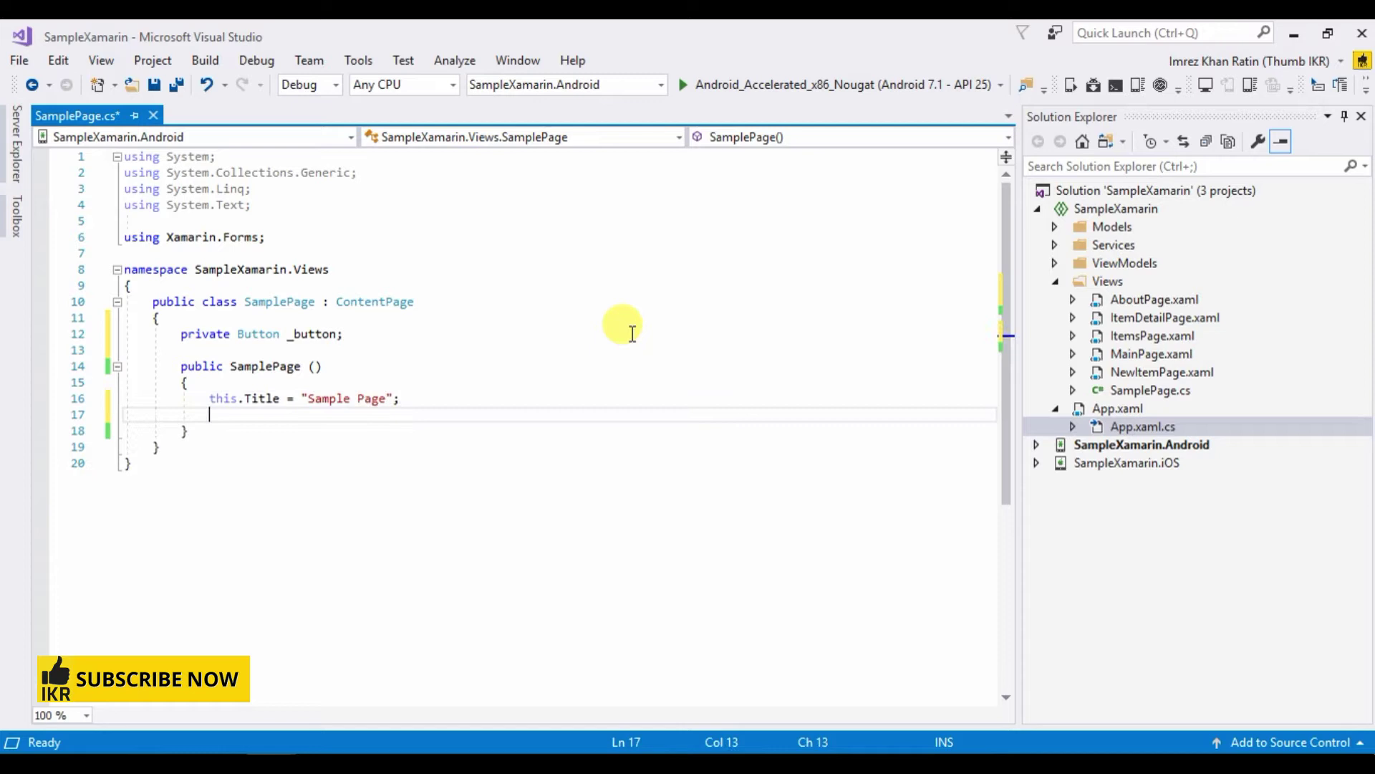
key(Return)
text(Satck)
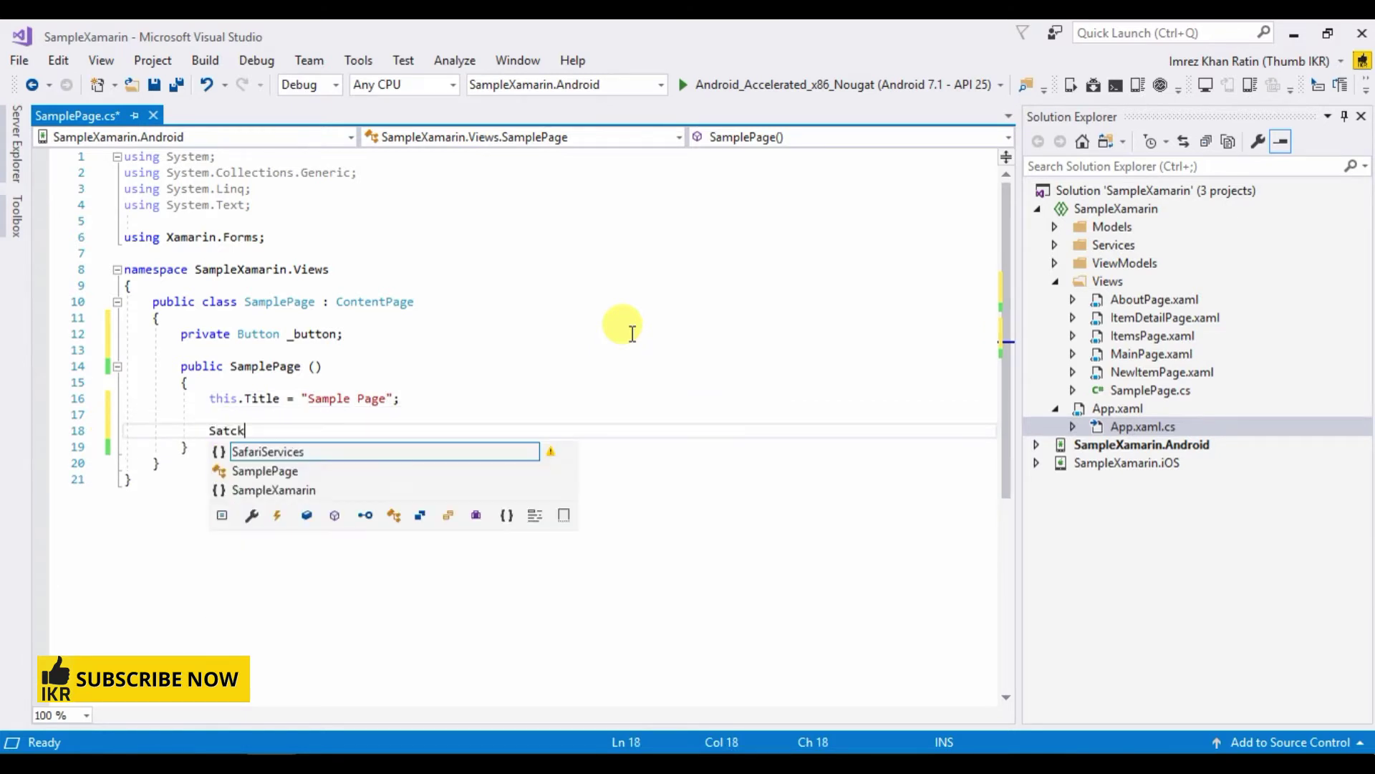
key(BackSpace)
key(BackSpace)
key(BackSpace)
key(BackSpace)
text(t)
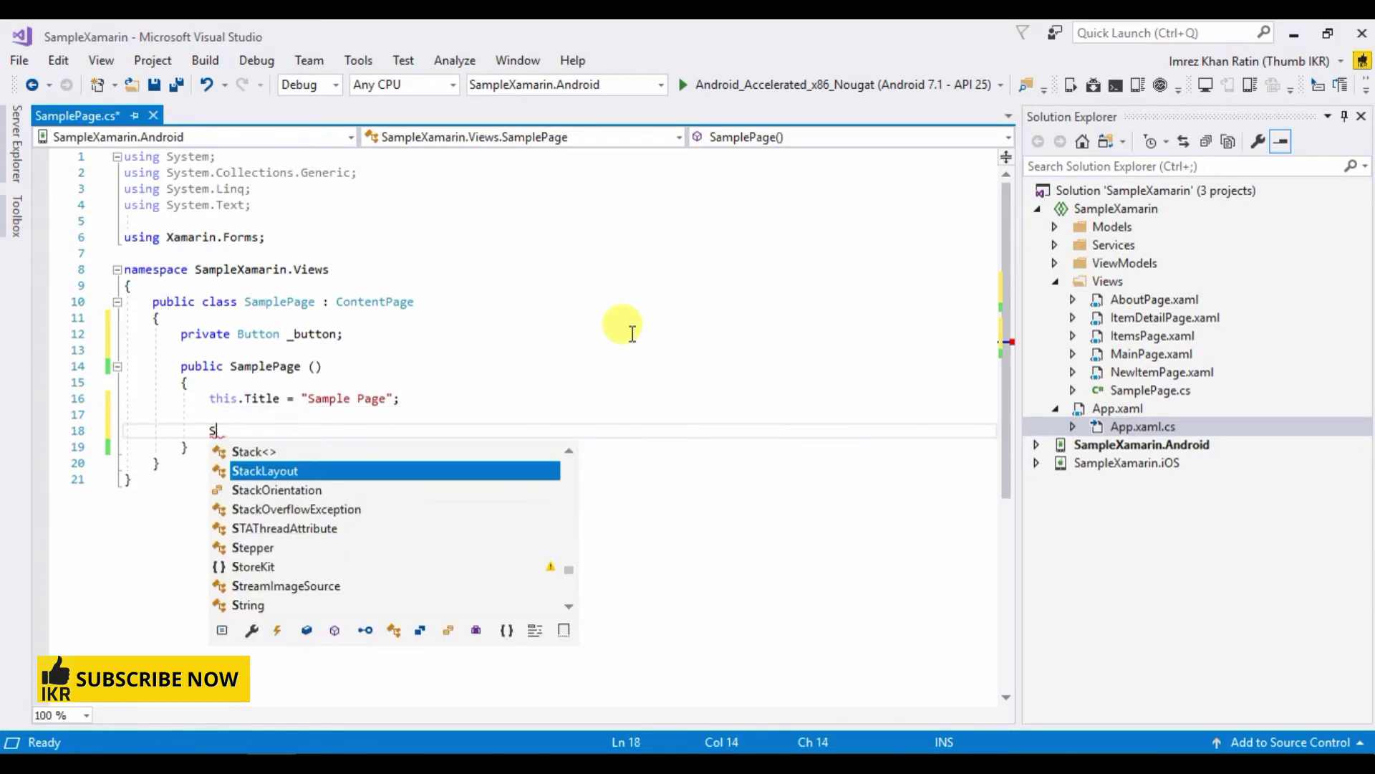
text(ac)
key(Tab)
text(stac)
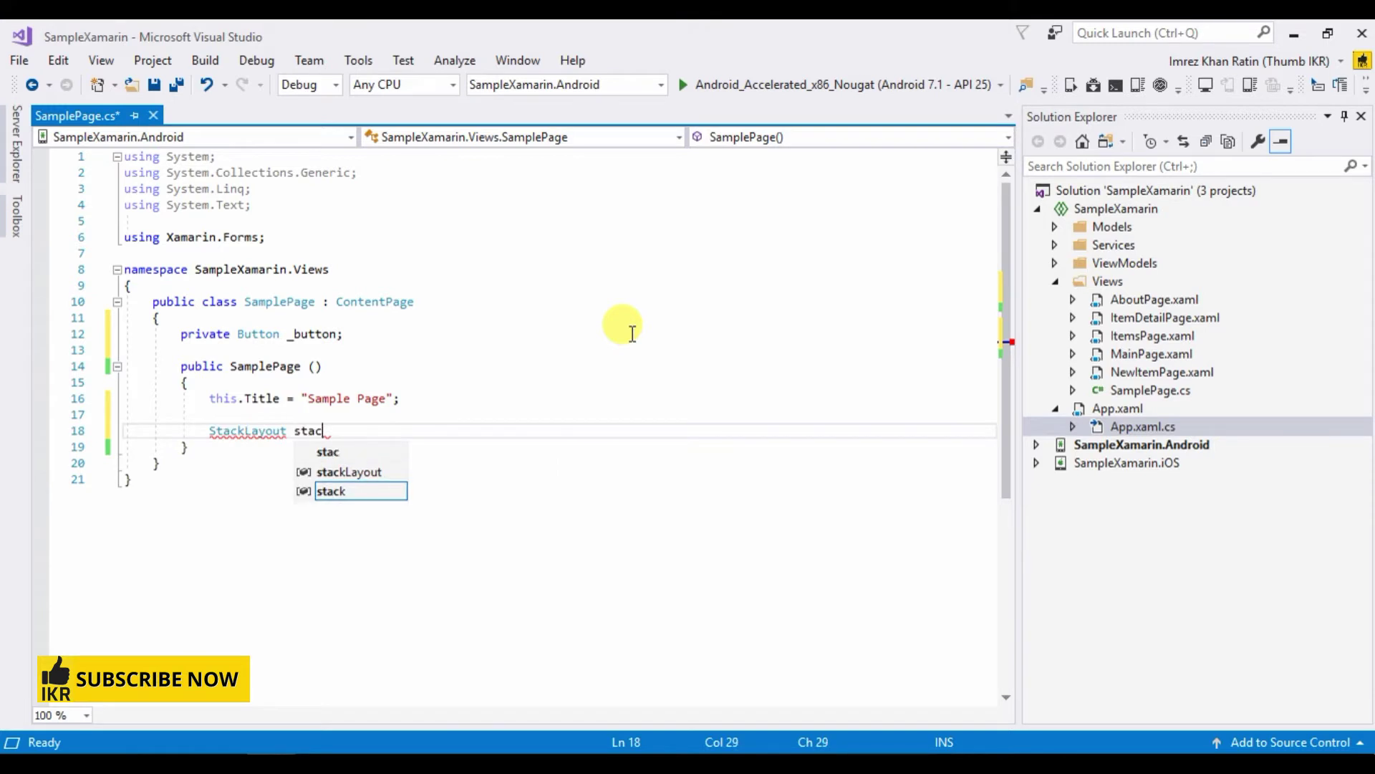
key(Tab)
text(=new S)
key(Tab)
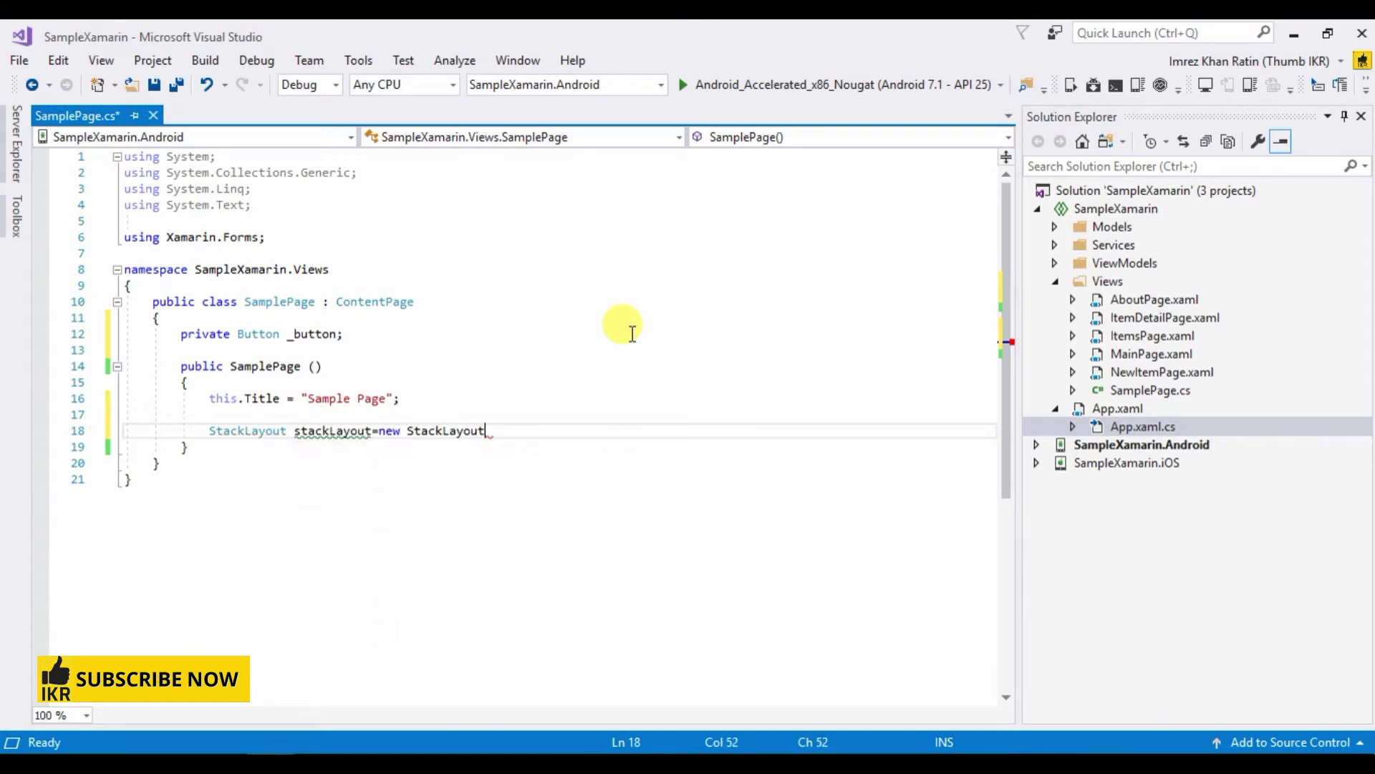
text(();)
key(Return)
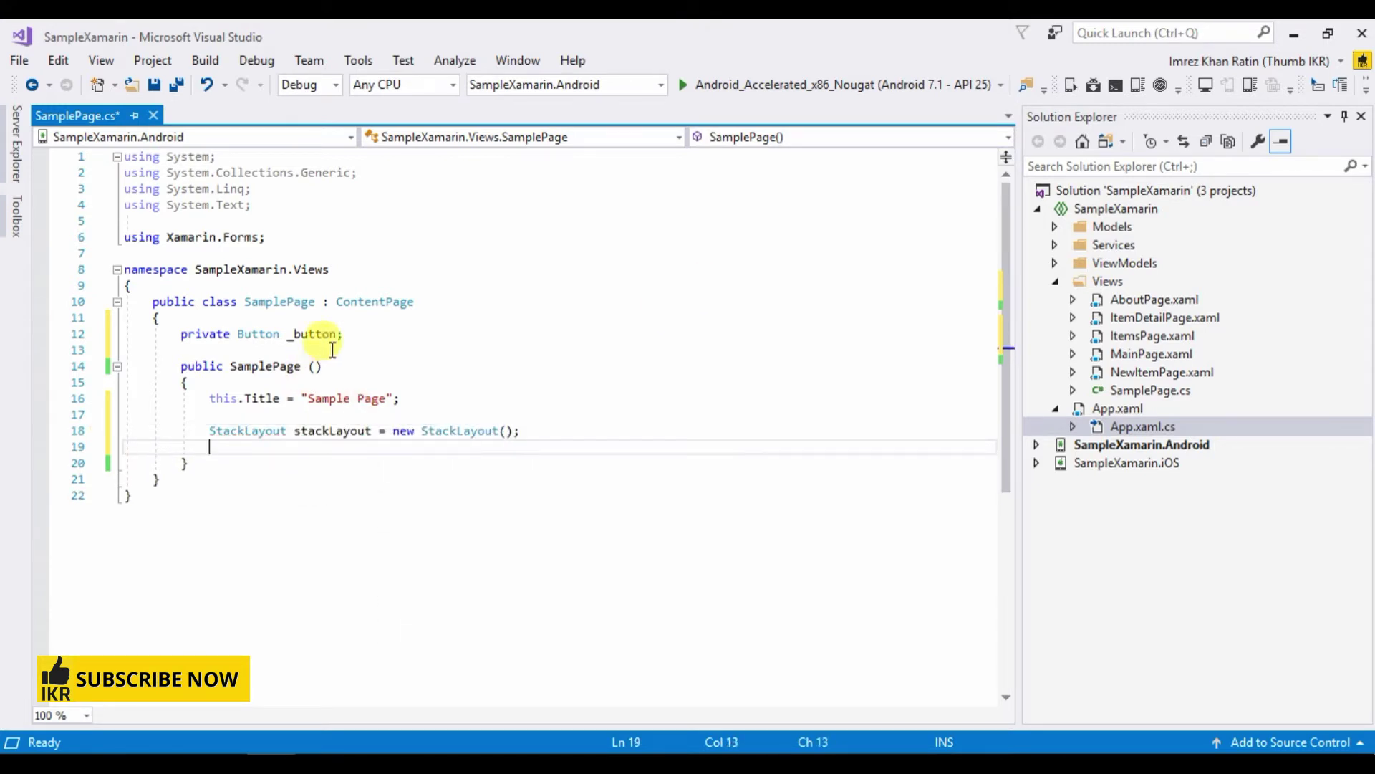
Assign _button = new Button() and begin setting its Text property.
click(327, 348)
double_click(314, 335)
key(ctrl+c)
click(288, 446)
key(ctrl+v)
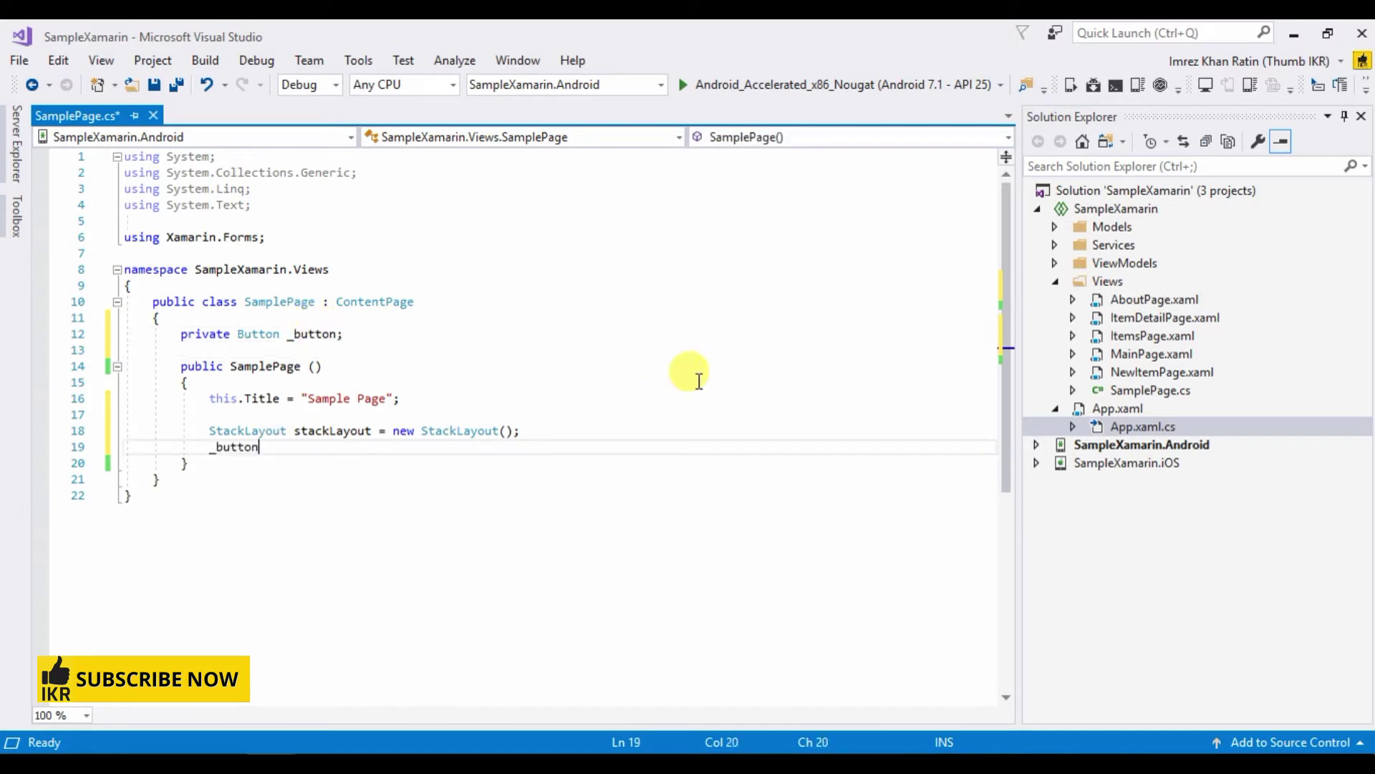
text(= new Button();)
key(Return)
key(ctrl+v)
text(.)
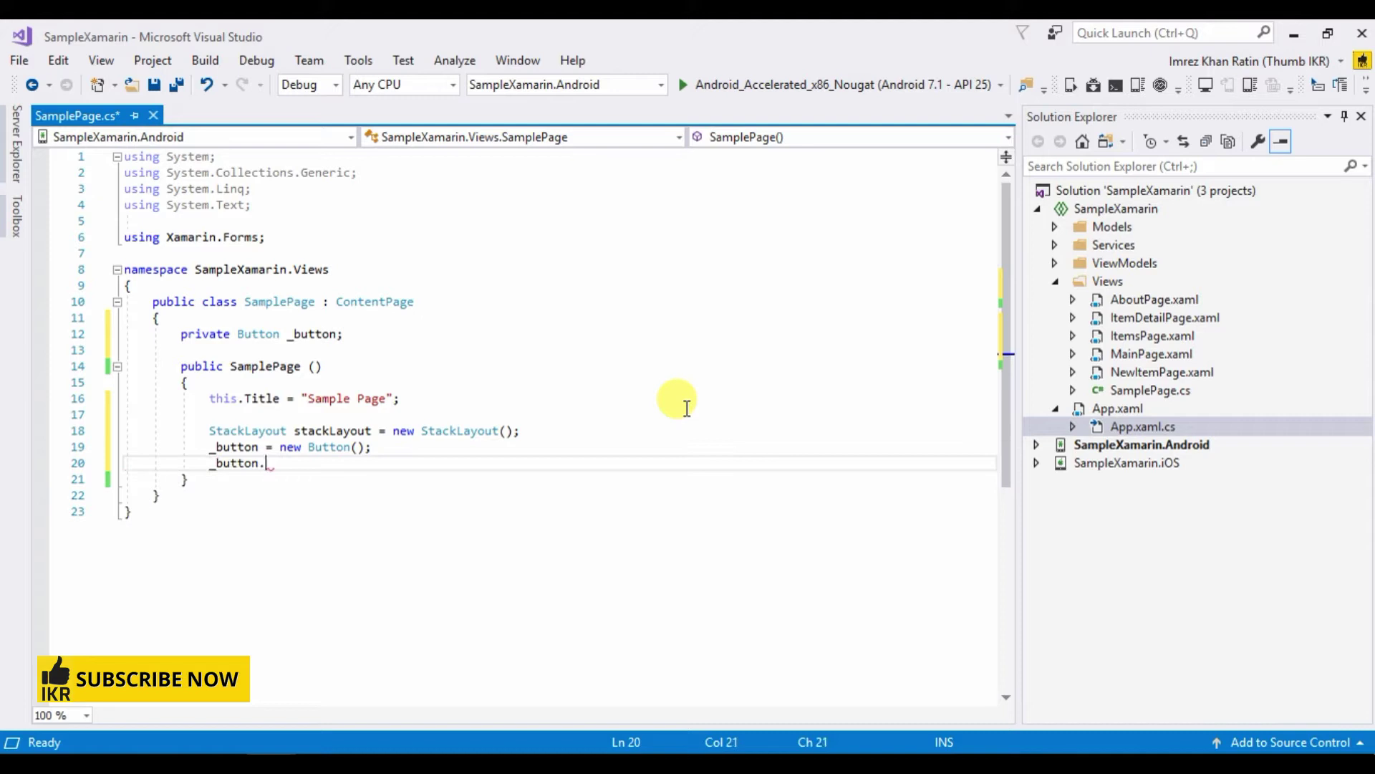
text(Tex)
key(Tab)
text(")
text(Alert)
text( 1";)
Finish the Alert 1 text and wire _button.Clicked to a generated _button_Clicked handler.
key(Return)
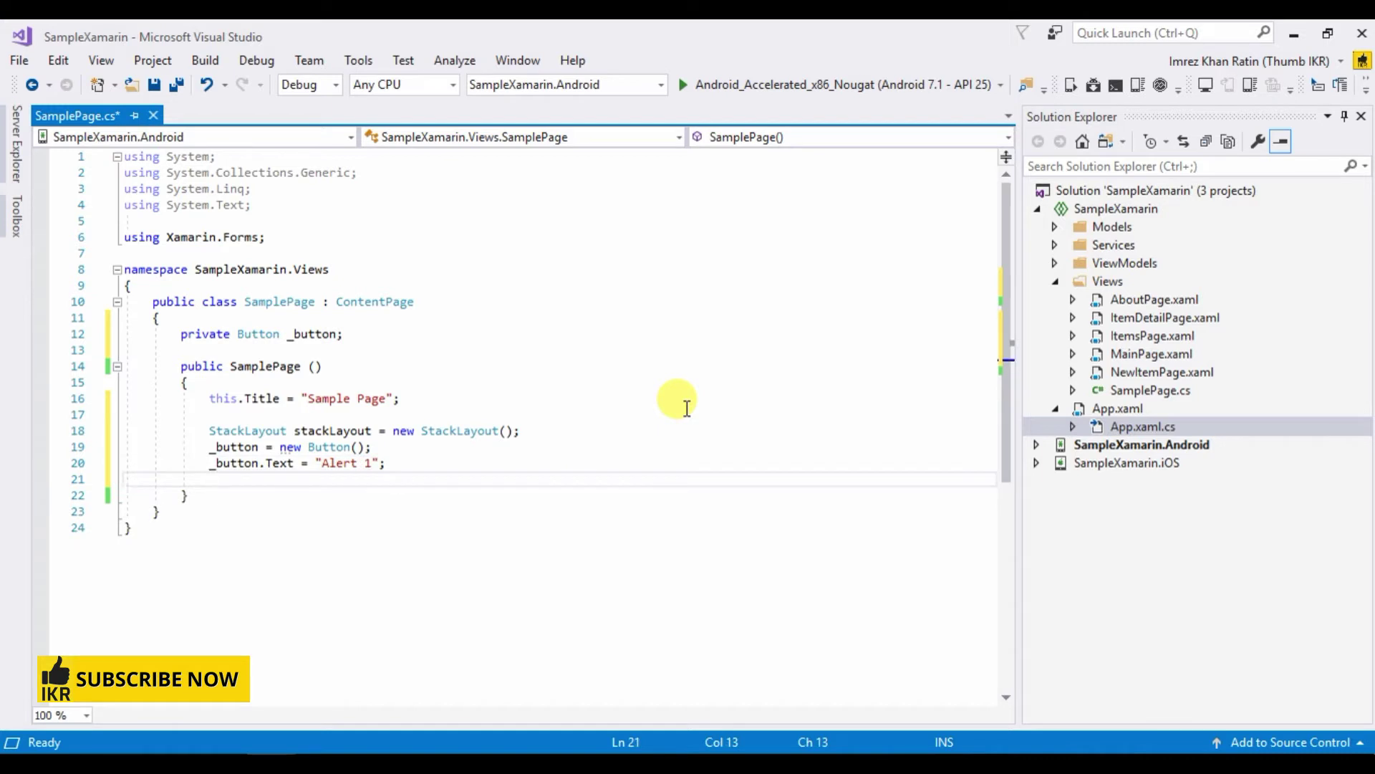
text(_button)
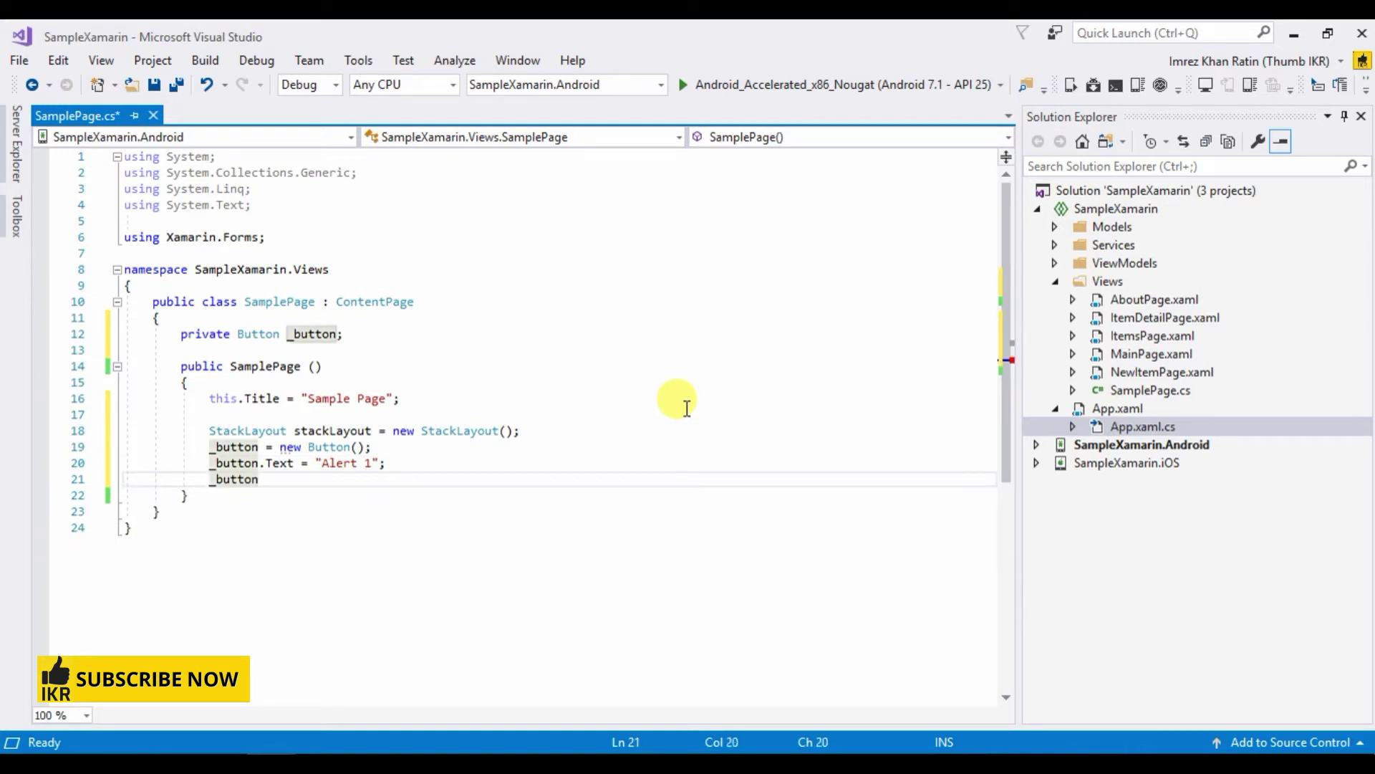
text(.cli )
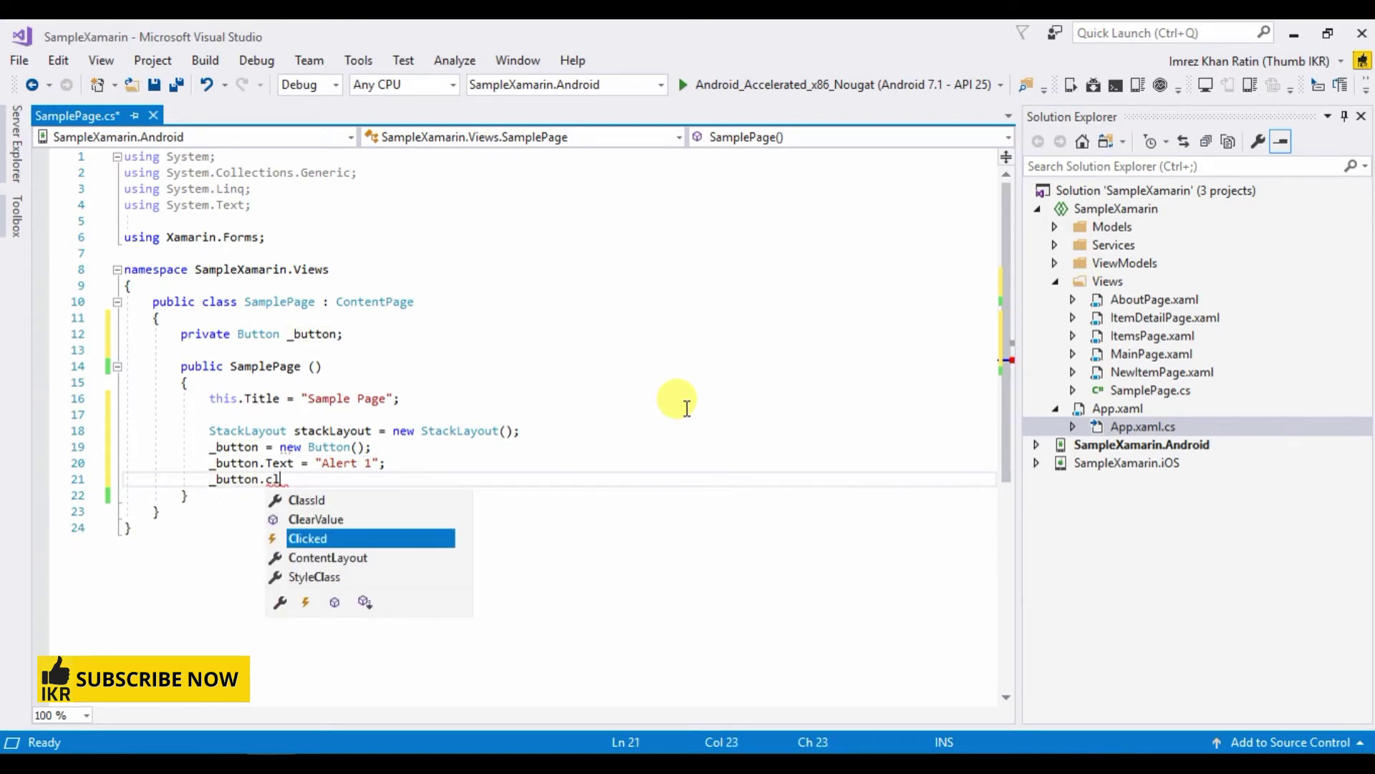
text(+=)
key(Tab)
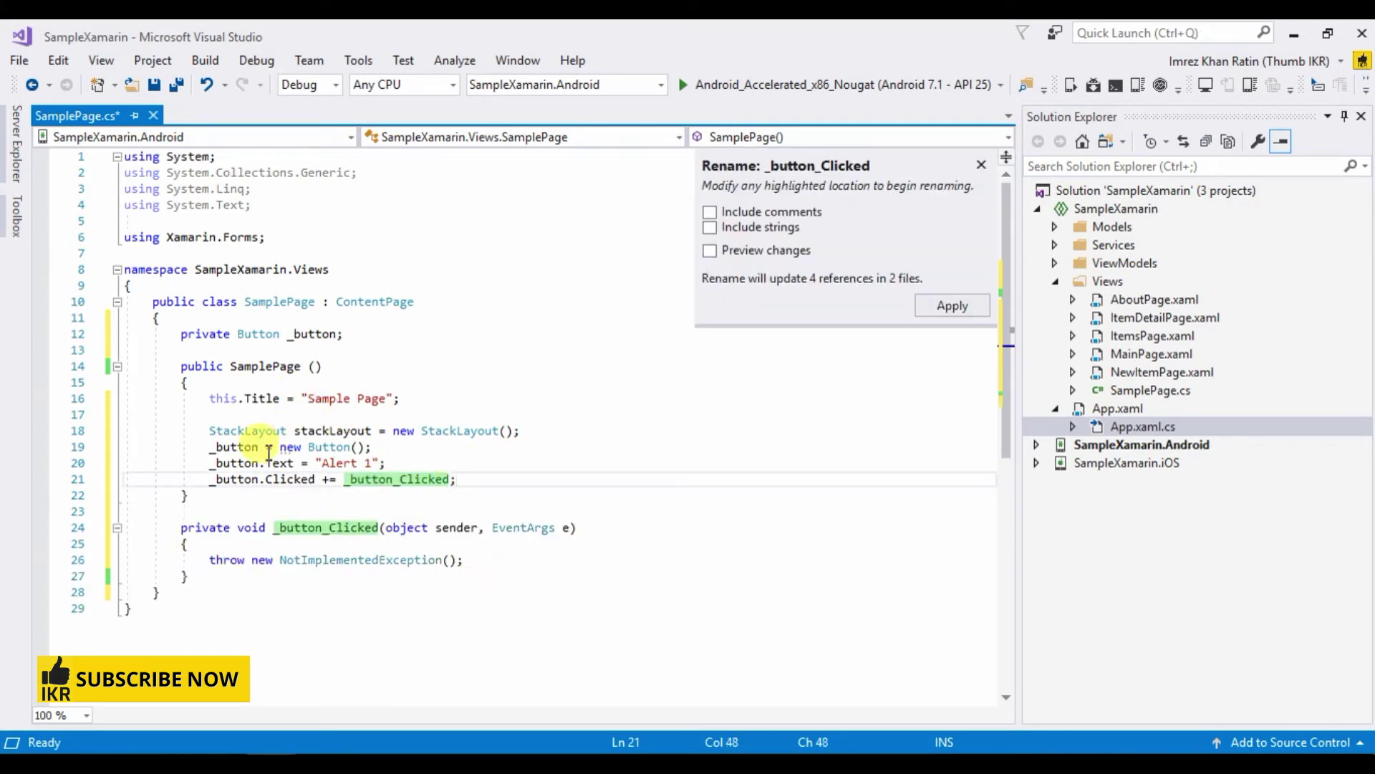
key(Return)
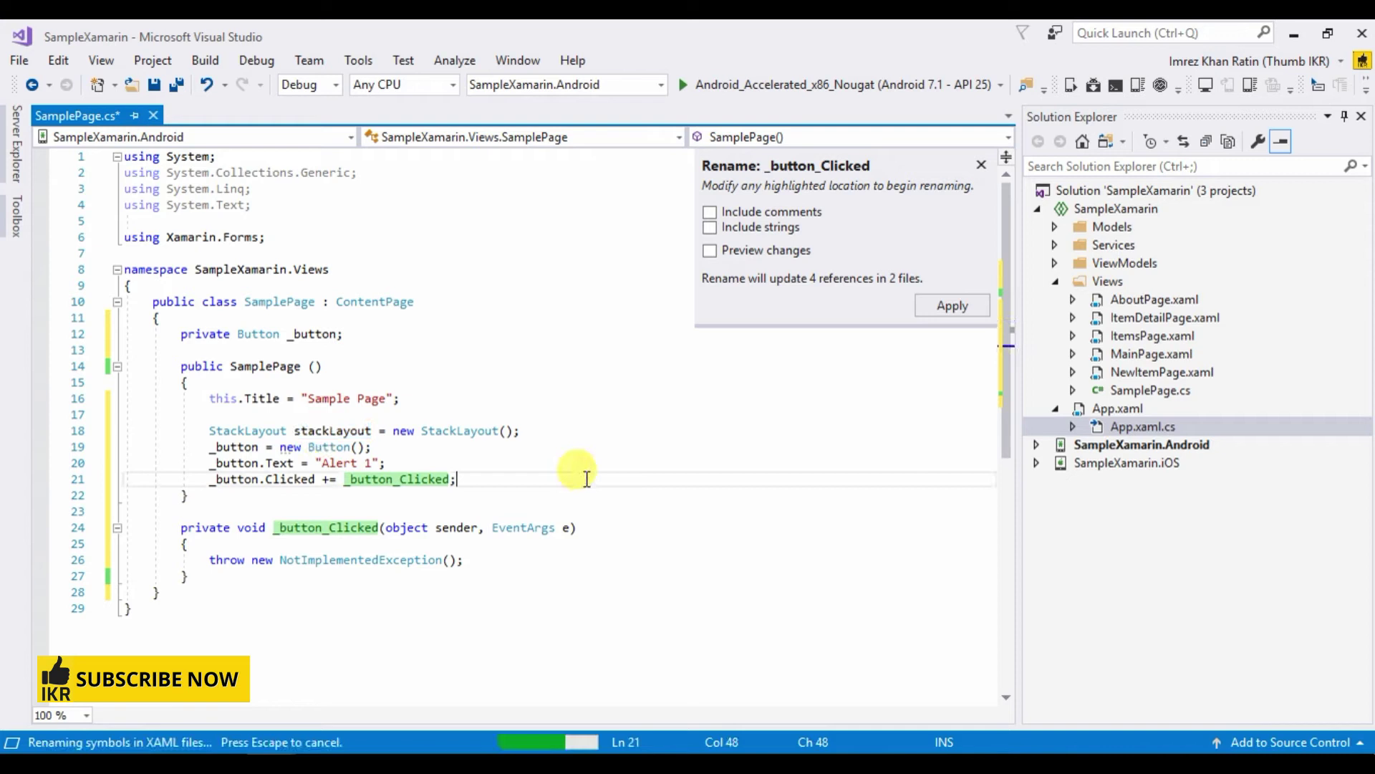
Add _button to stackLayout.Children and save SamplePage.cs.
key(Return)
text(stackLayout.)
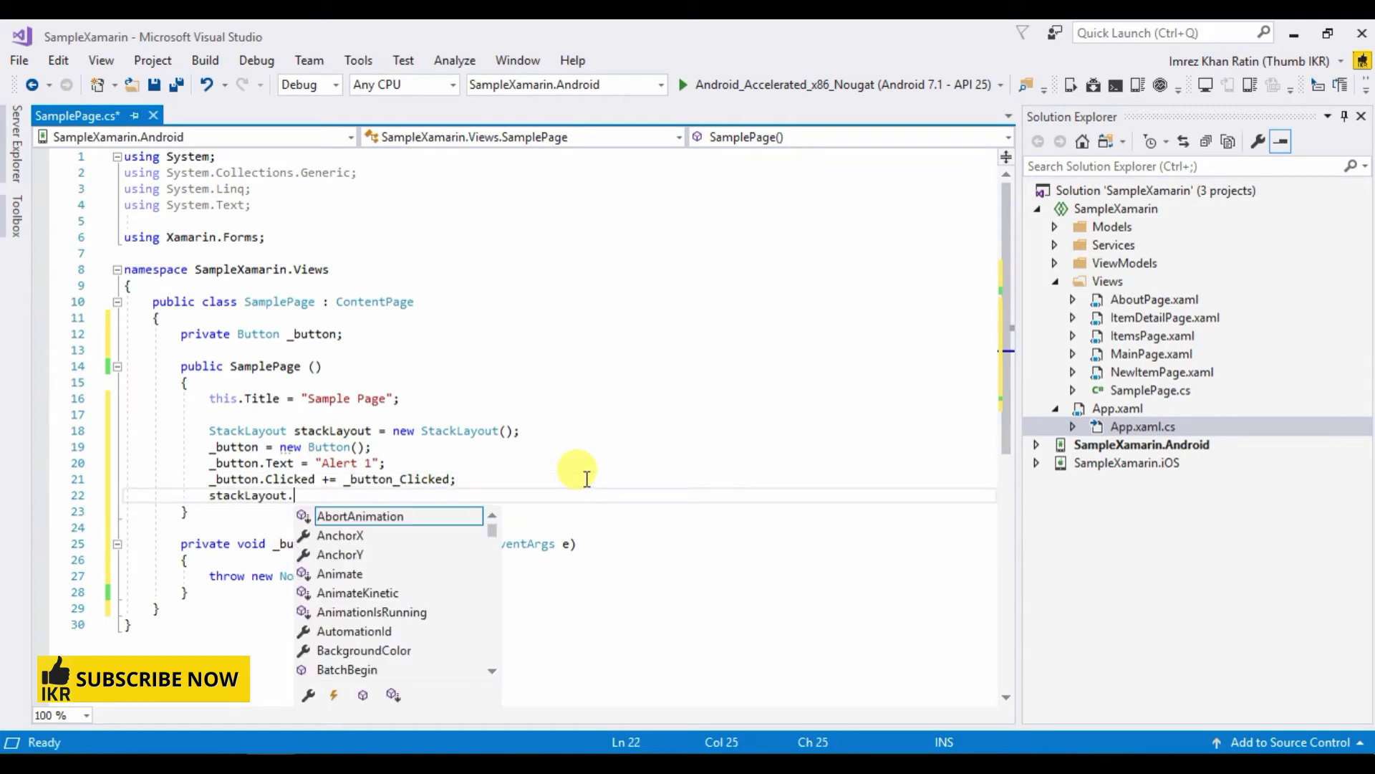
text(c)
text(hildr)
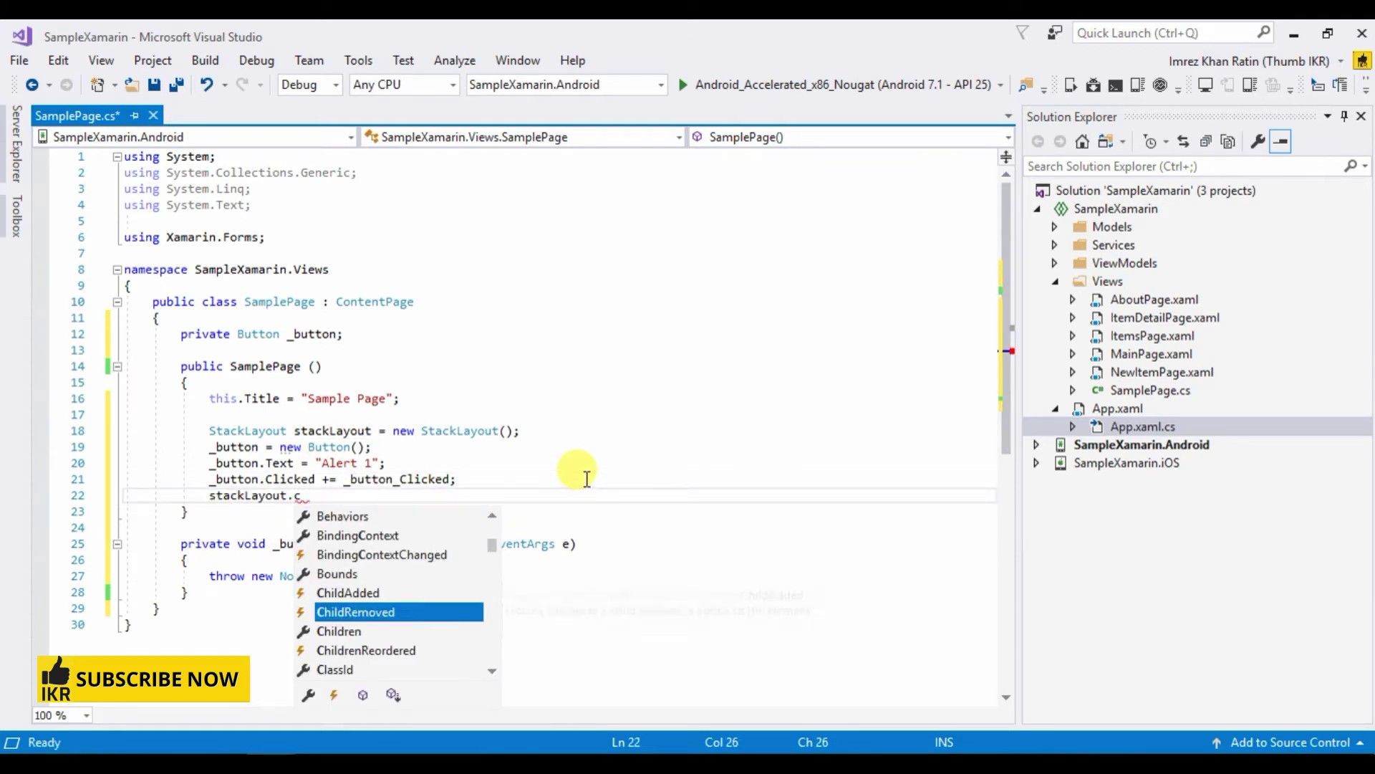
text(en.ad)
key(Tab)
text(();)
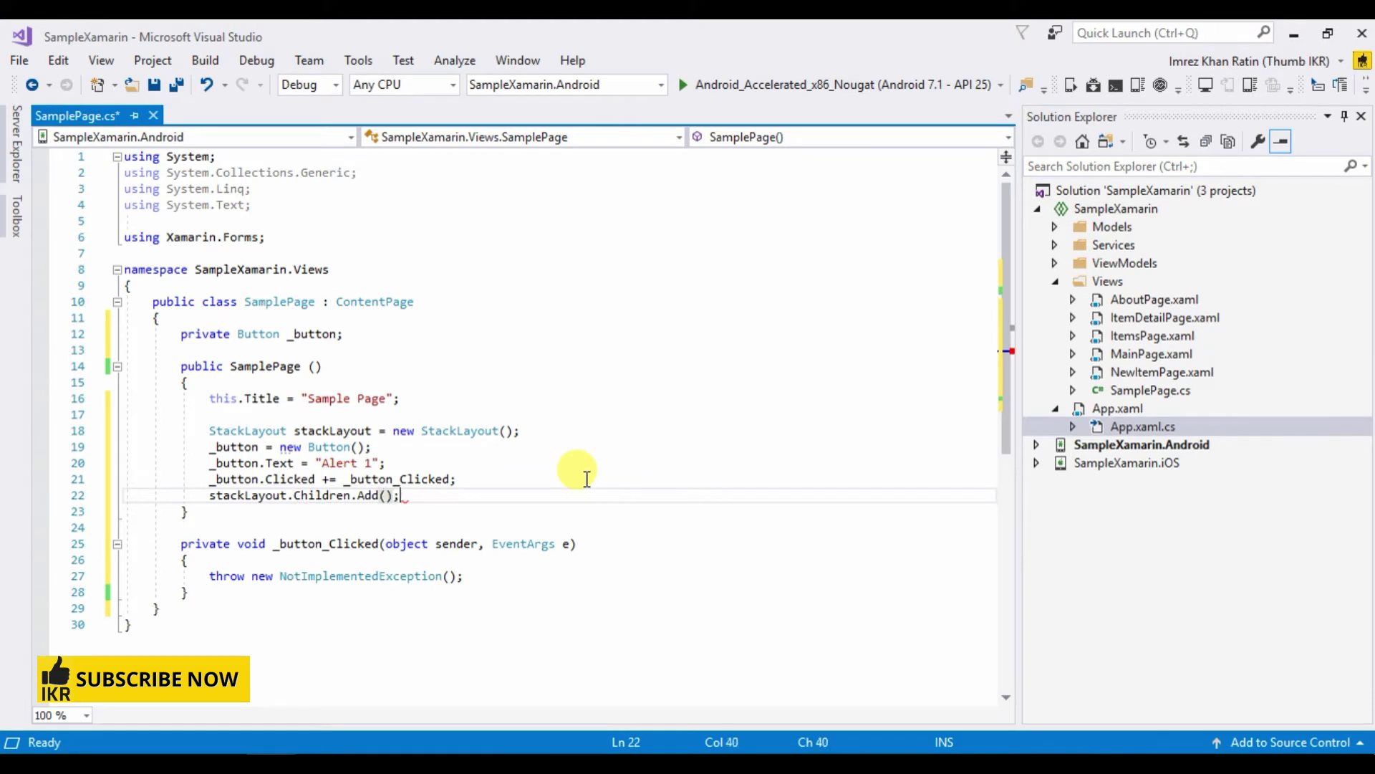
key(Left)
key(Left)
text(_button)
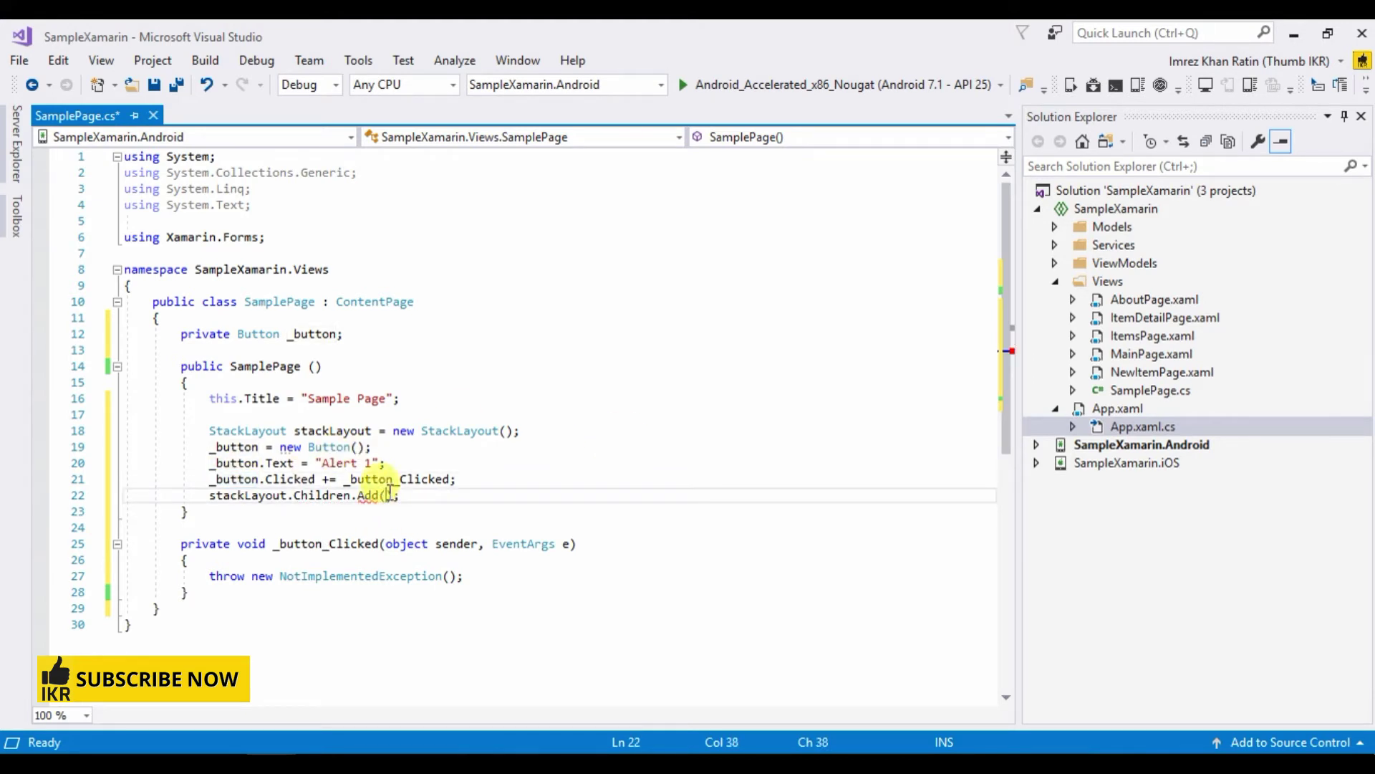
key(Return)
key(Return)
key(ctrl+s)
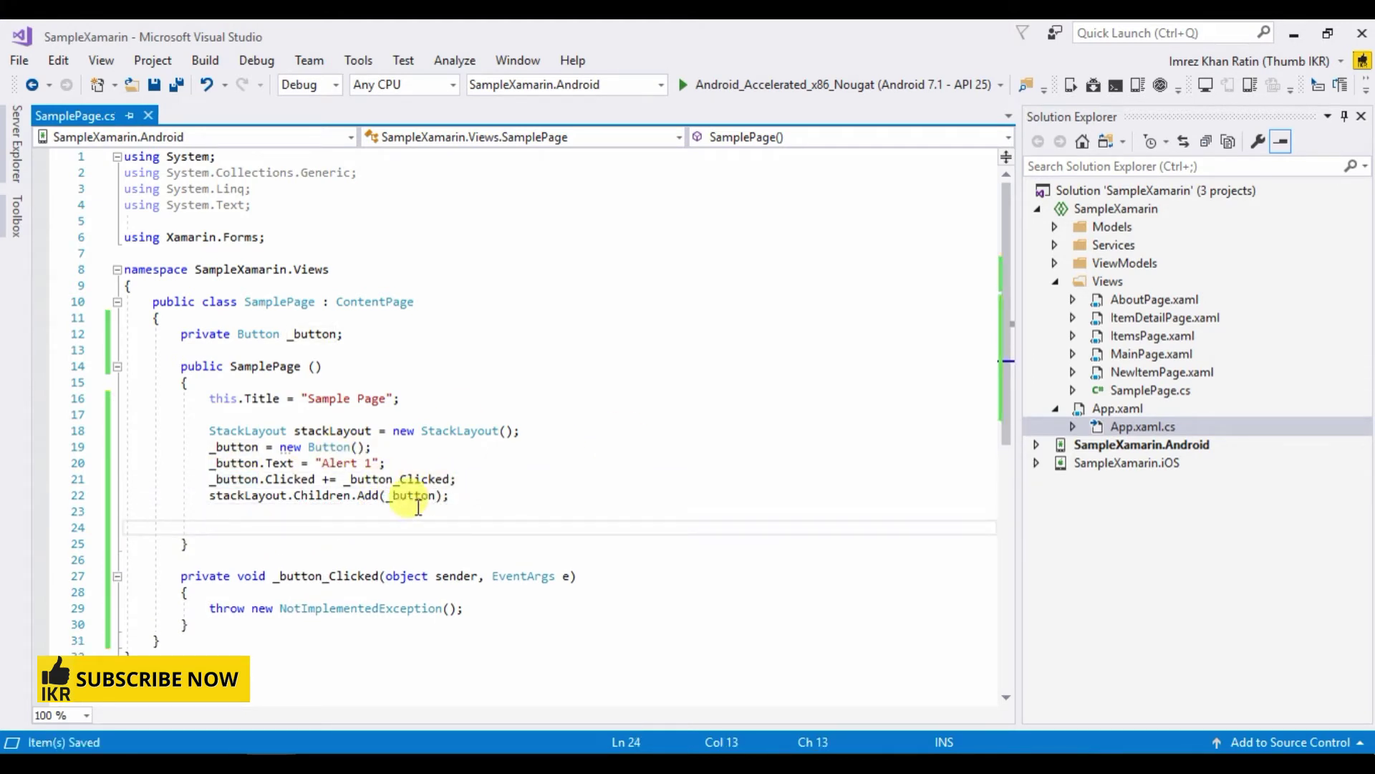
mouse_move(208, 446)
mouse_down()
mouse_move(435, 480)
mouse_move(450, 496)
mouse_up()
Duplicate the button setup block and change its text to "Alert 2".
key(ctrl+c)
click(486, 495)
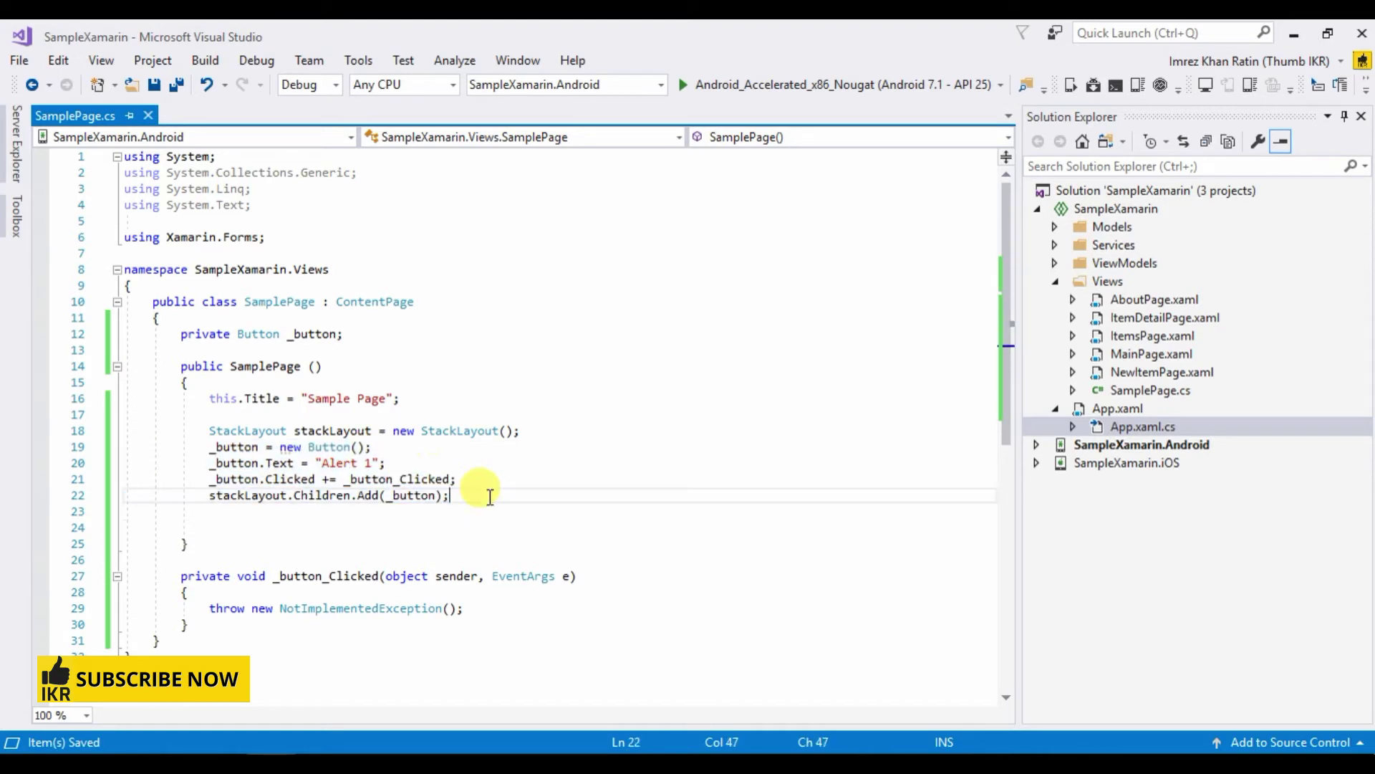
key(Return)
key(Return)
key(ctrl+v)
click(375, 543)
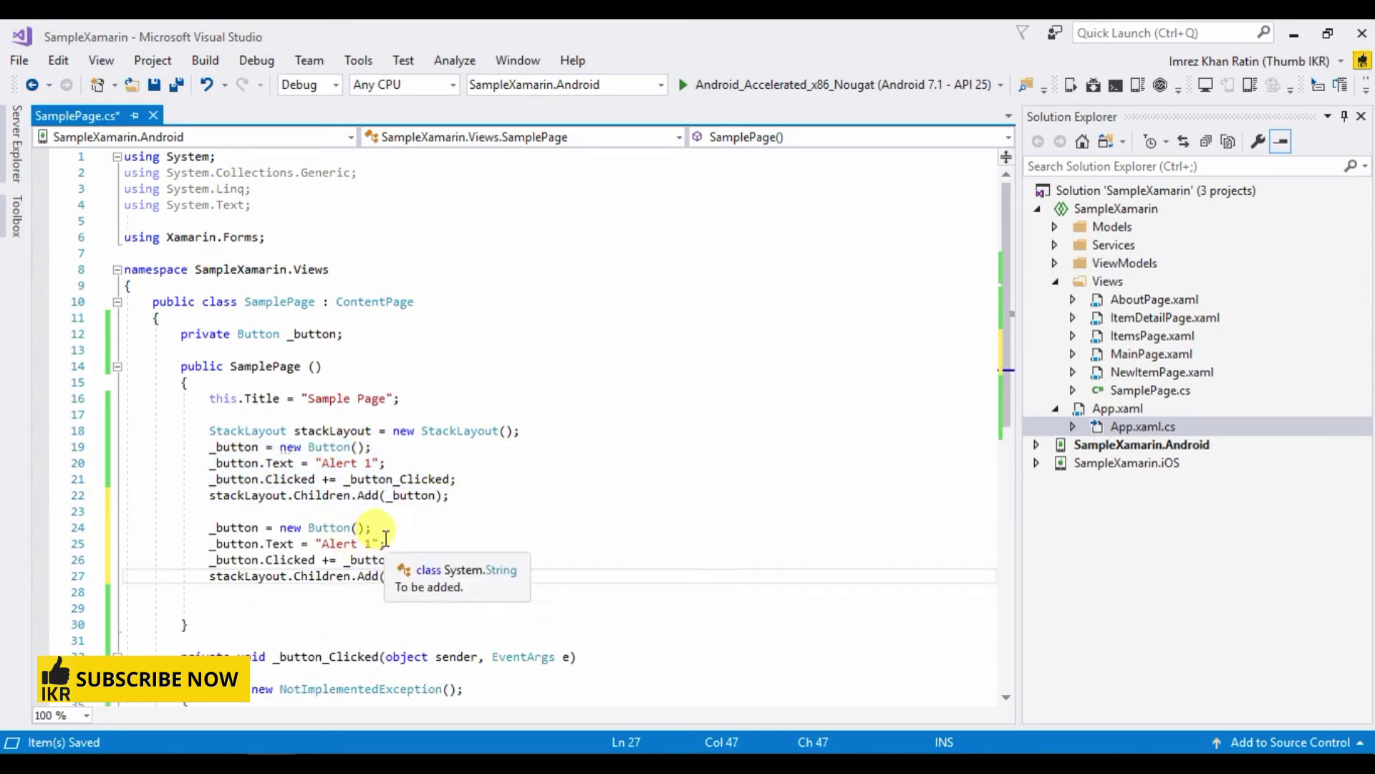
text(2)
scroll(660, 492, down, 2)
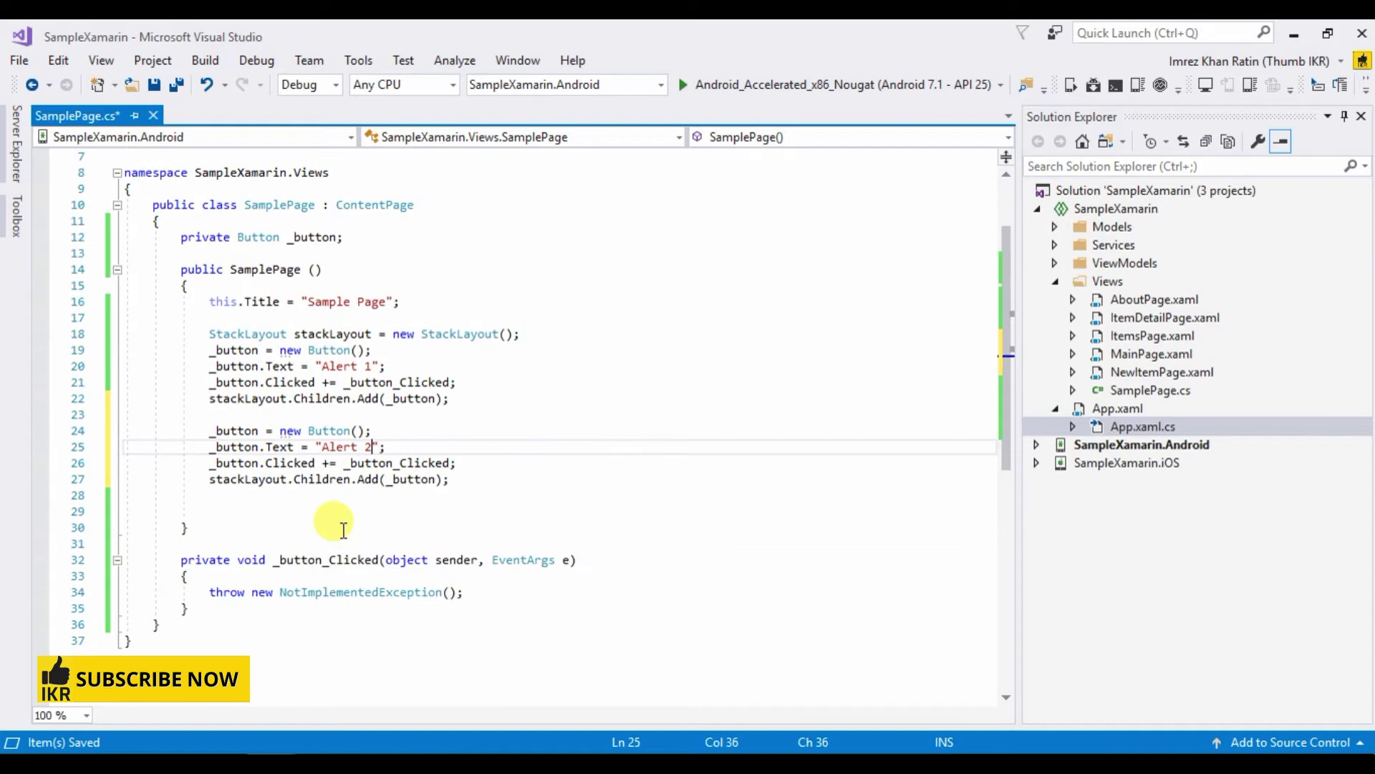
Duplicate the click handler and rename it and its wiring to _button1_Clicked.
drag(162, 543, 224, 605)
key(ctrl+c)
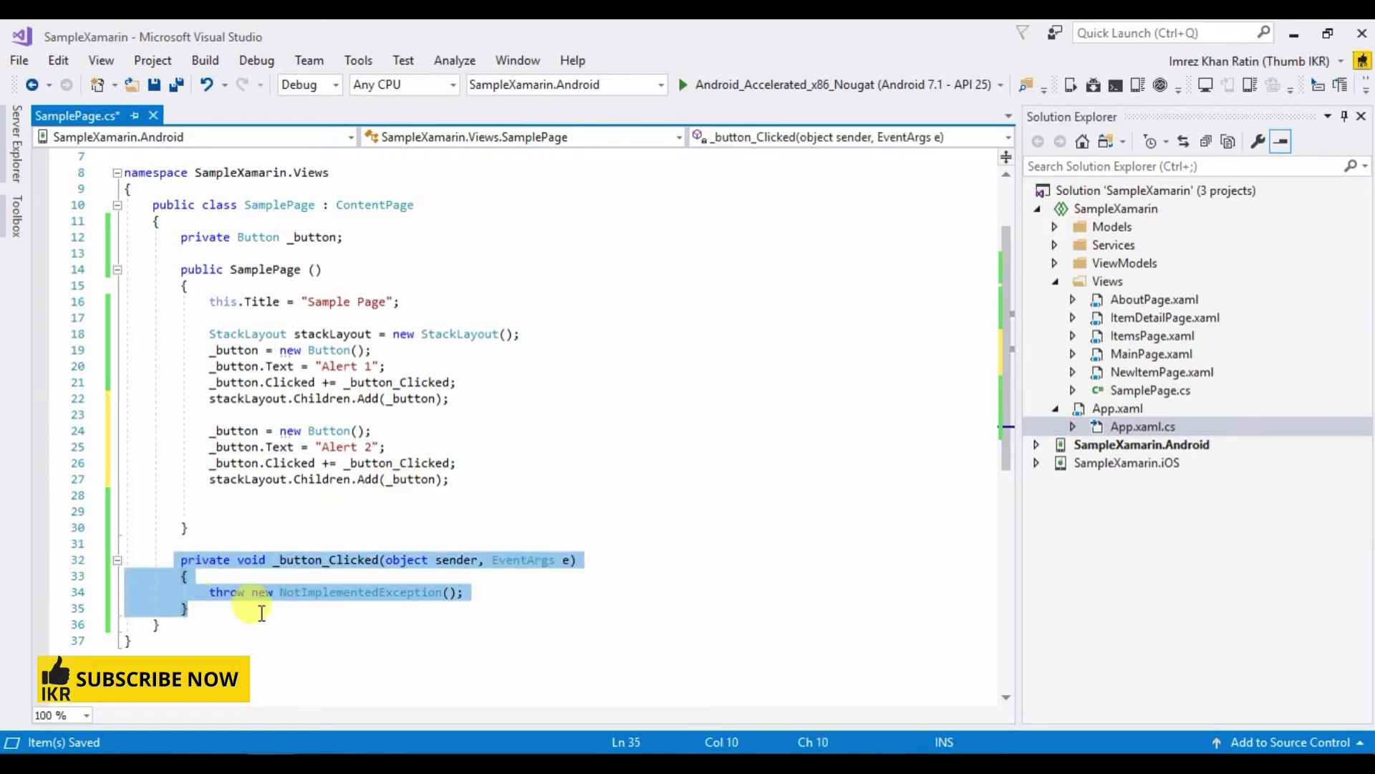
click(262, 610)
key(Return)
key(ctrl+v)
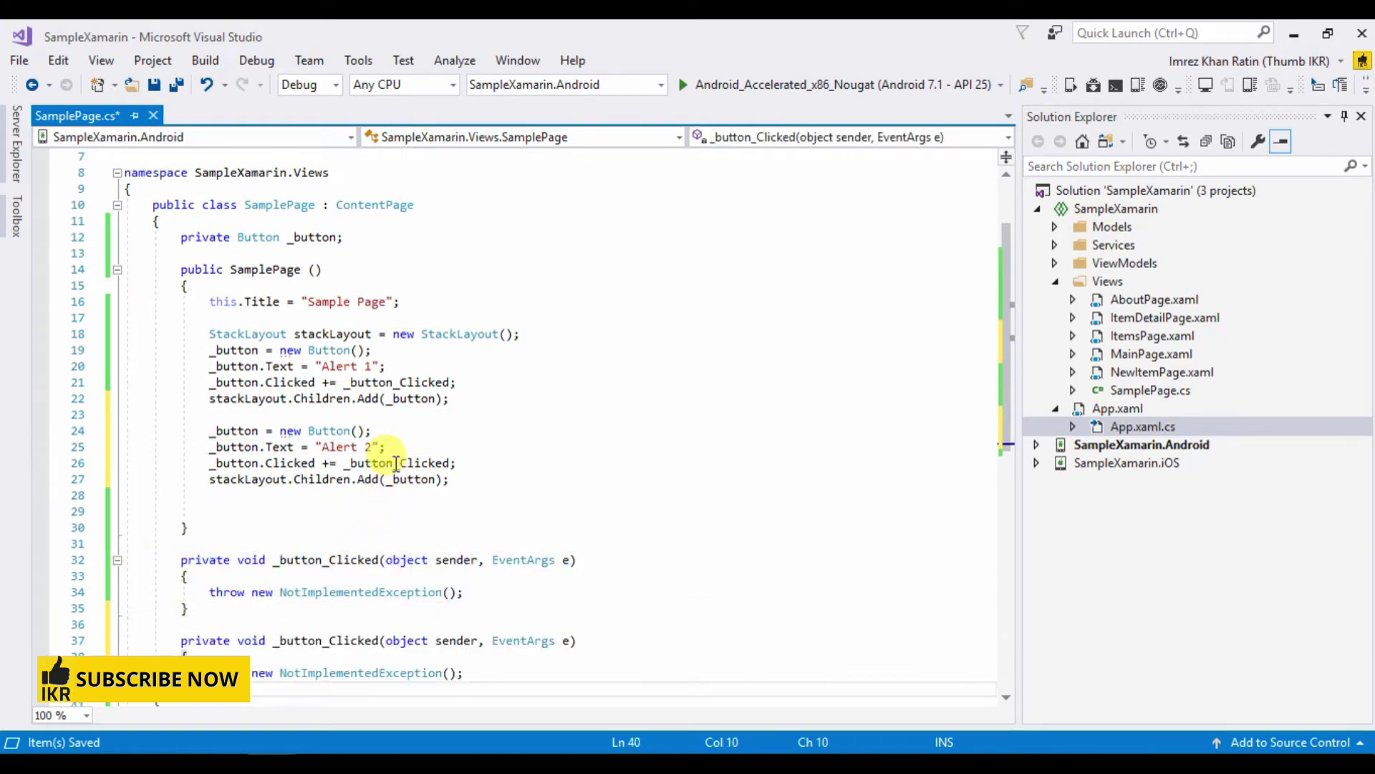
click(398, 462)
text(1)
click(330, 640)
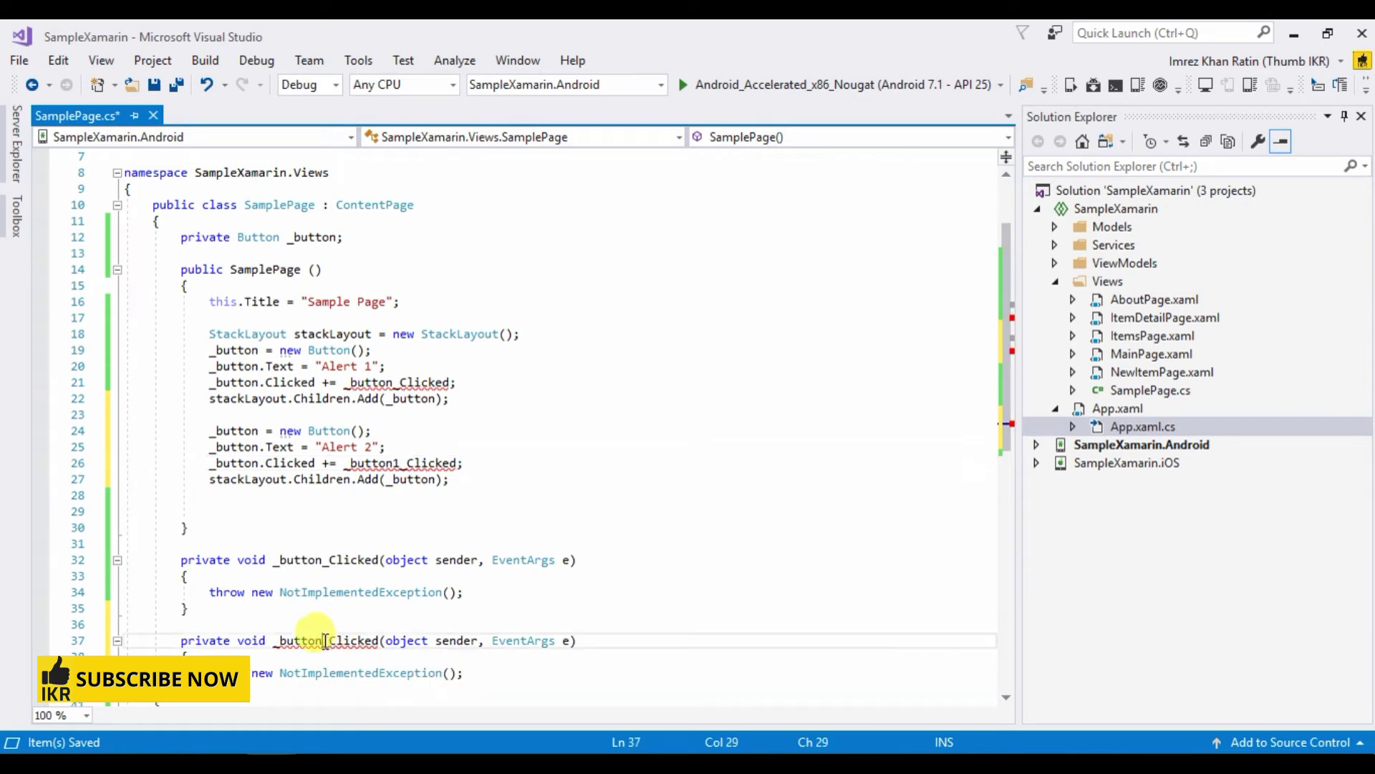
text(1)
click(492, 560)
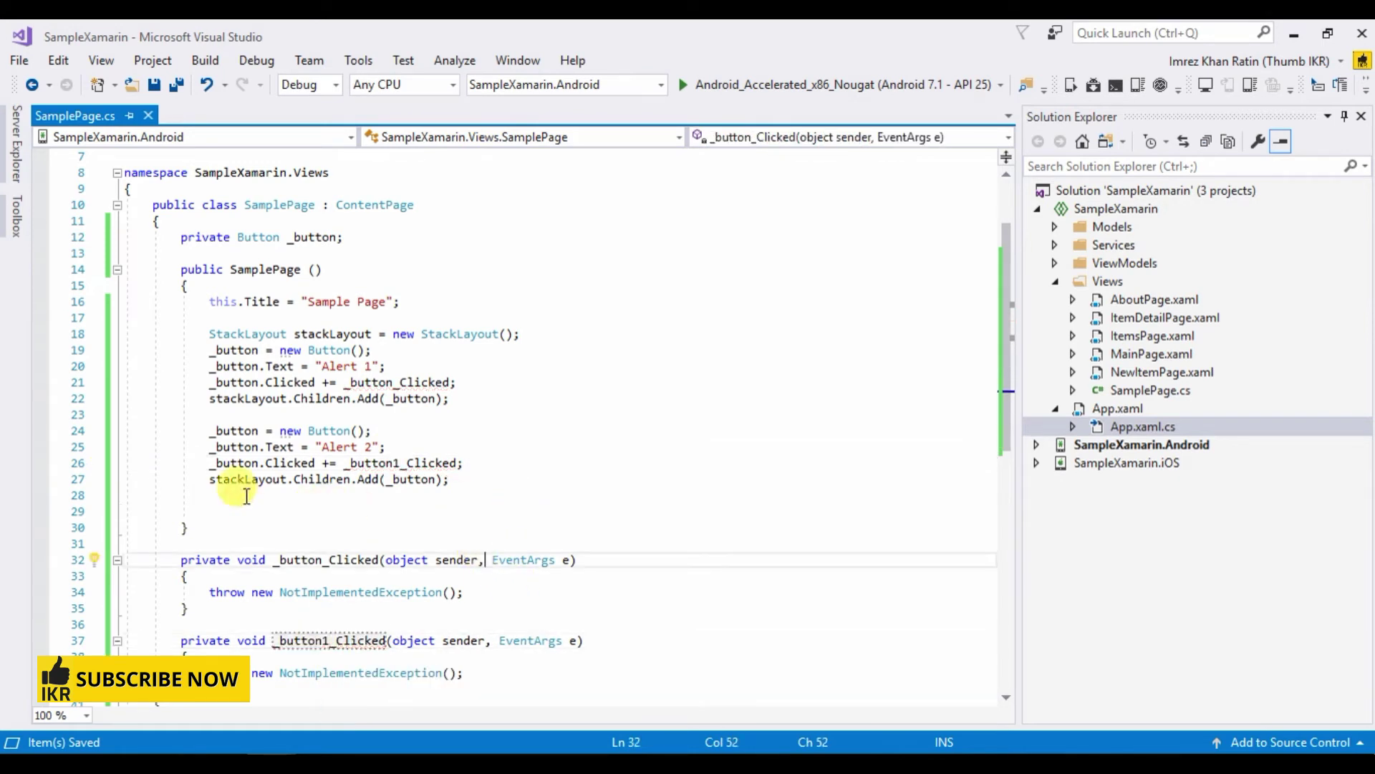
double_click(230, 479)
End the constructor with Content = stackLayout; on line 29 and save.
click(270, 510)
text(Content)
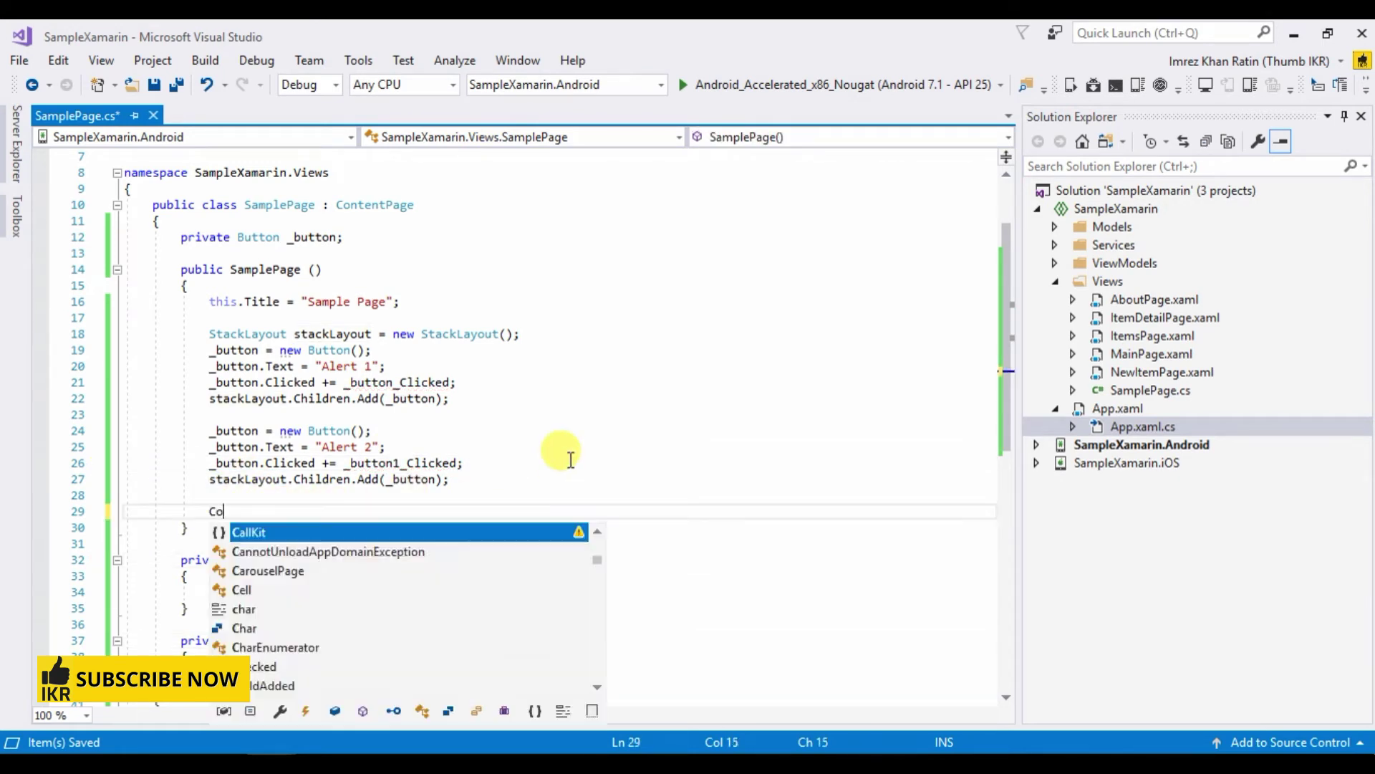
key(Escape)
text( = stackLayout;)
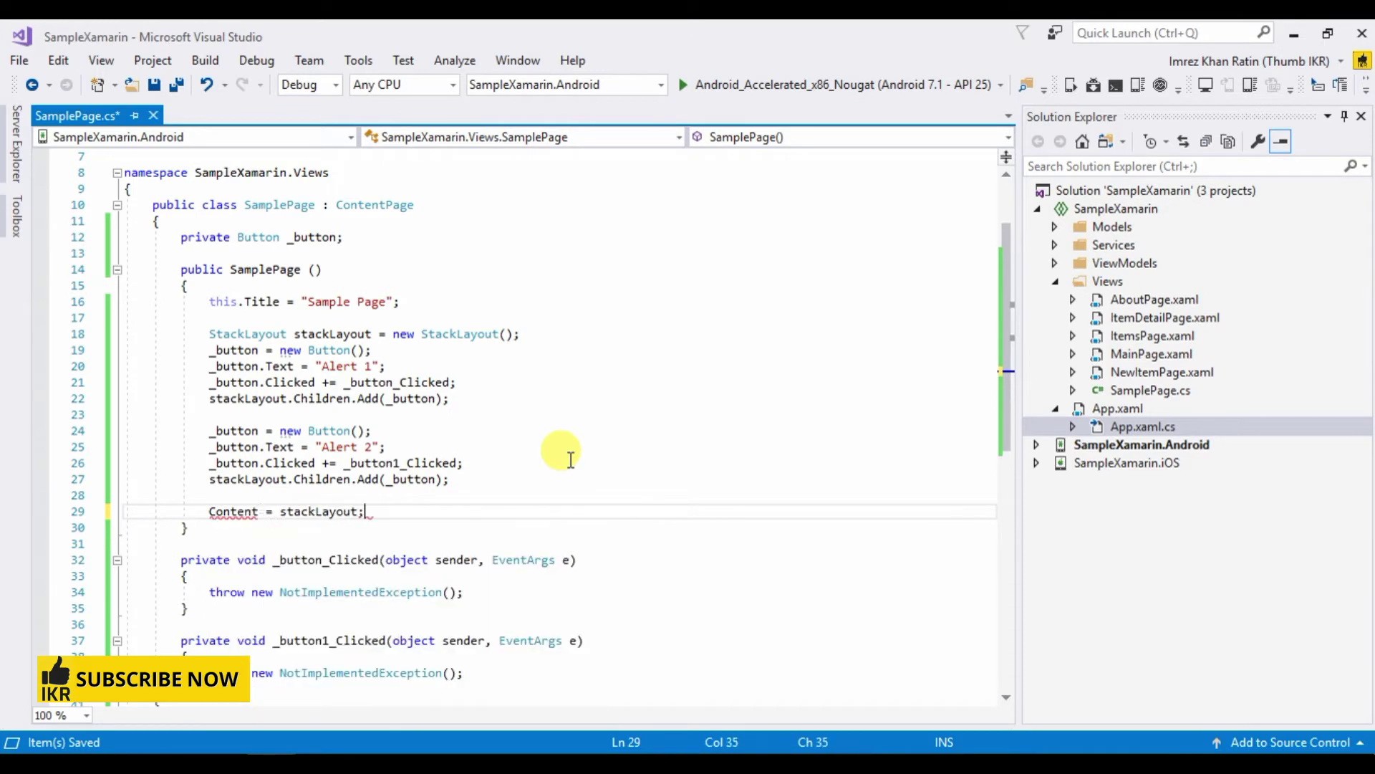
scroll(602, 465, down, 2)
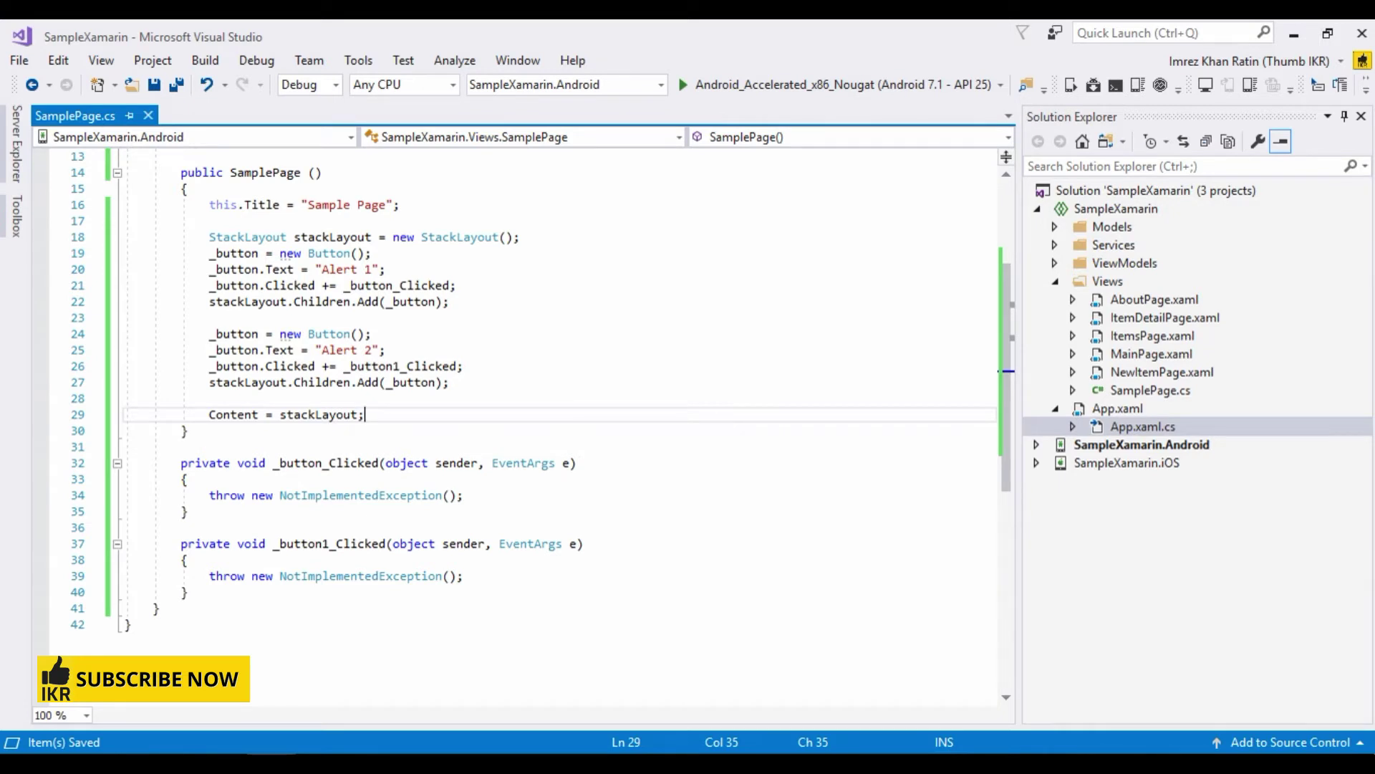
Make _button_Clicked async, awaiting DisplayAlert("Alert 1", "Saved Successful", "Ok"), then save.
click(235, 462)
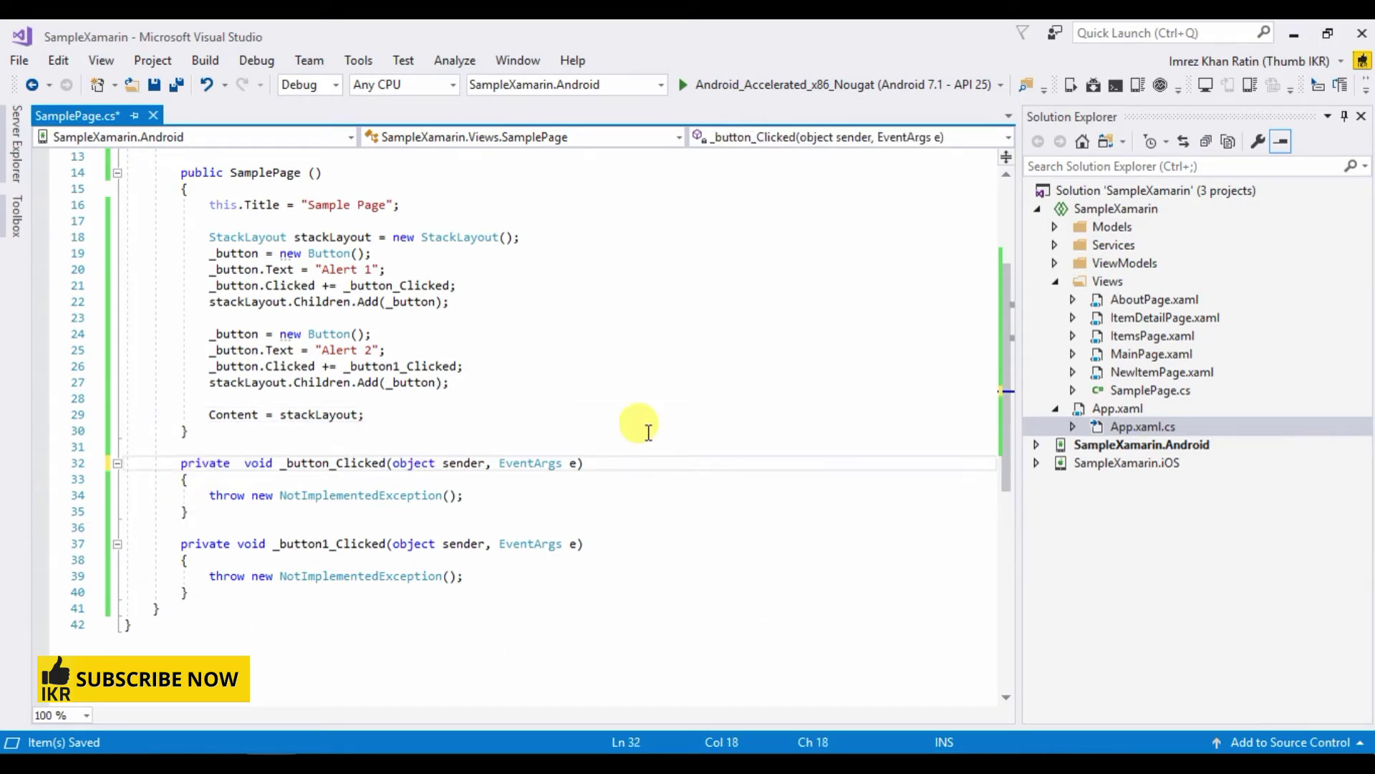
text(async)
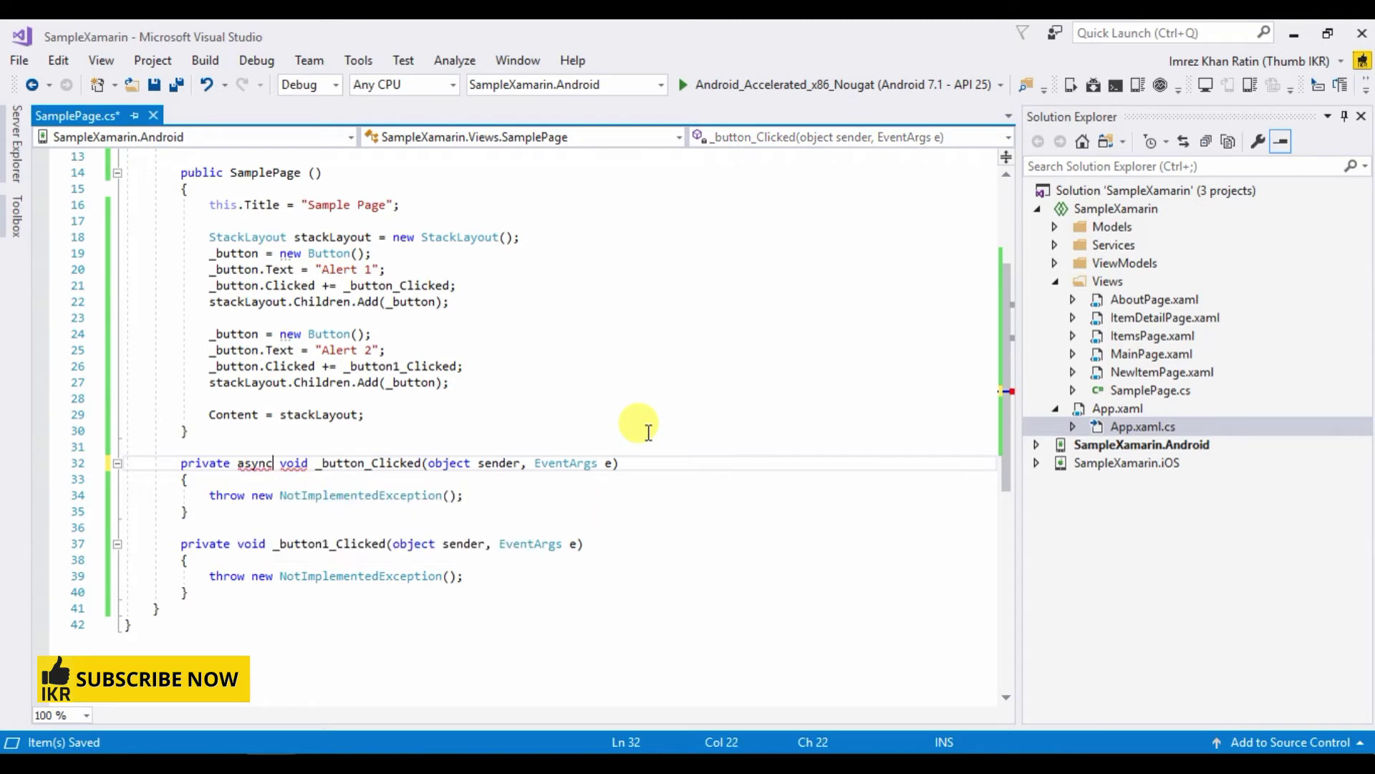
drag(206, 494, 463, 495)
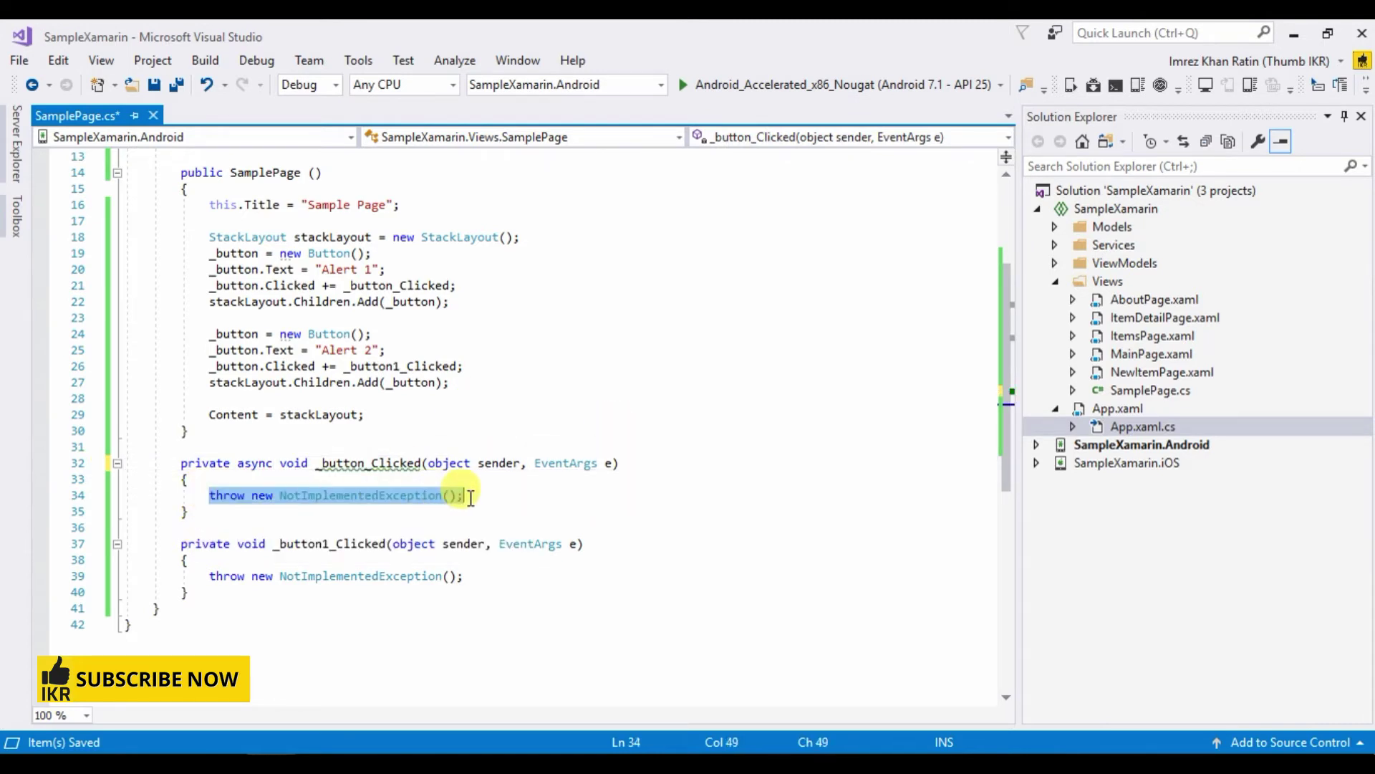
text(await)
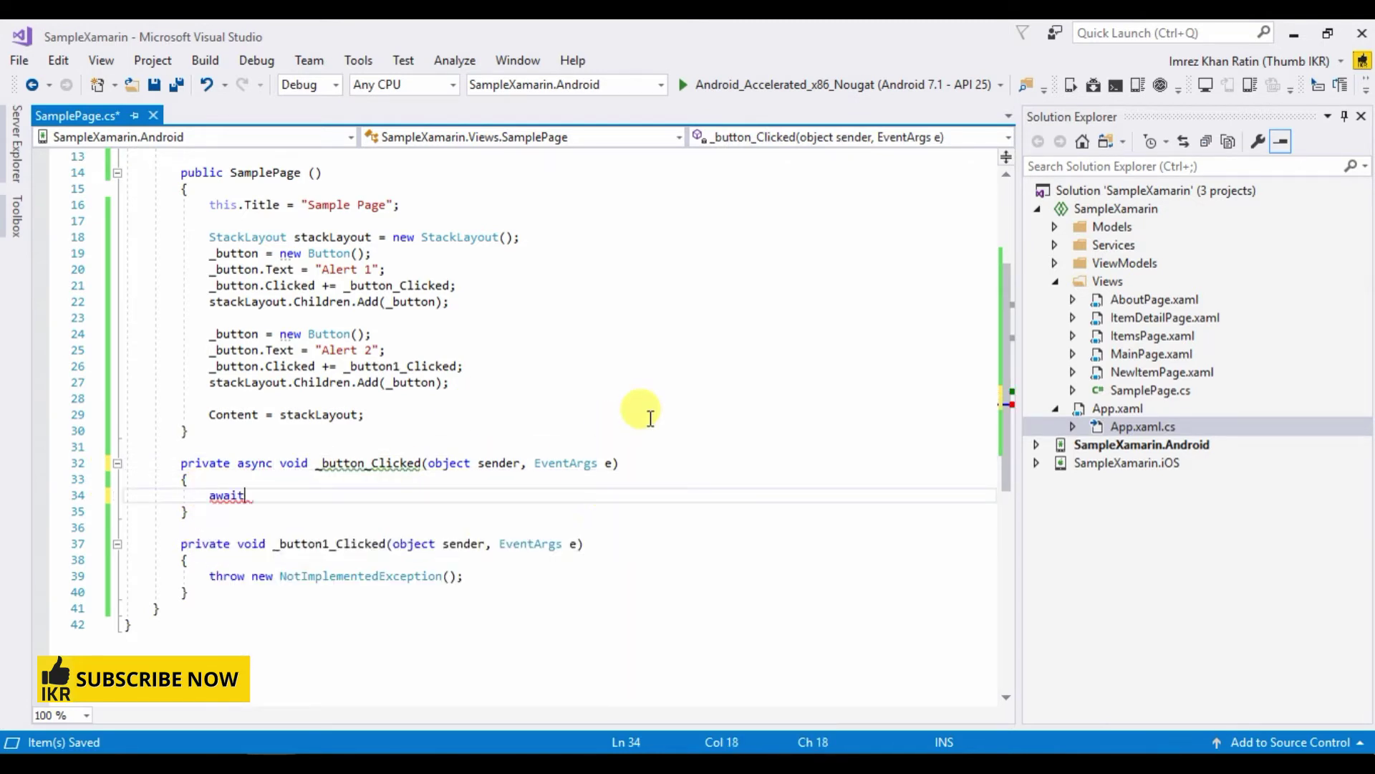
text( Dis)
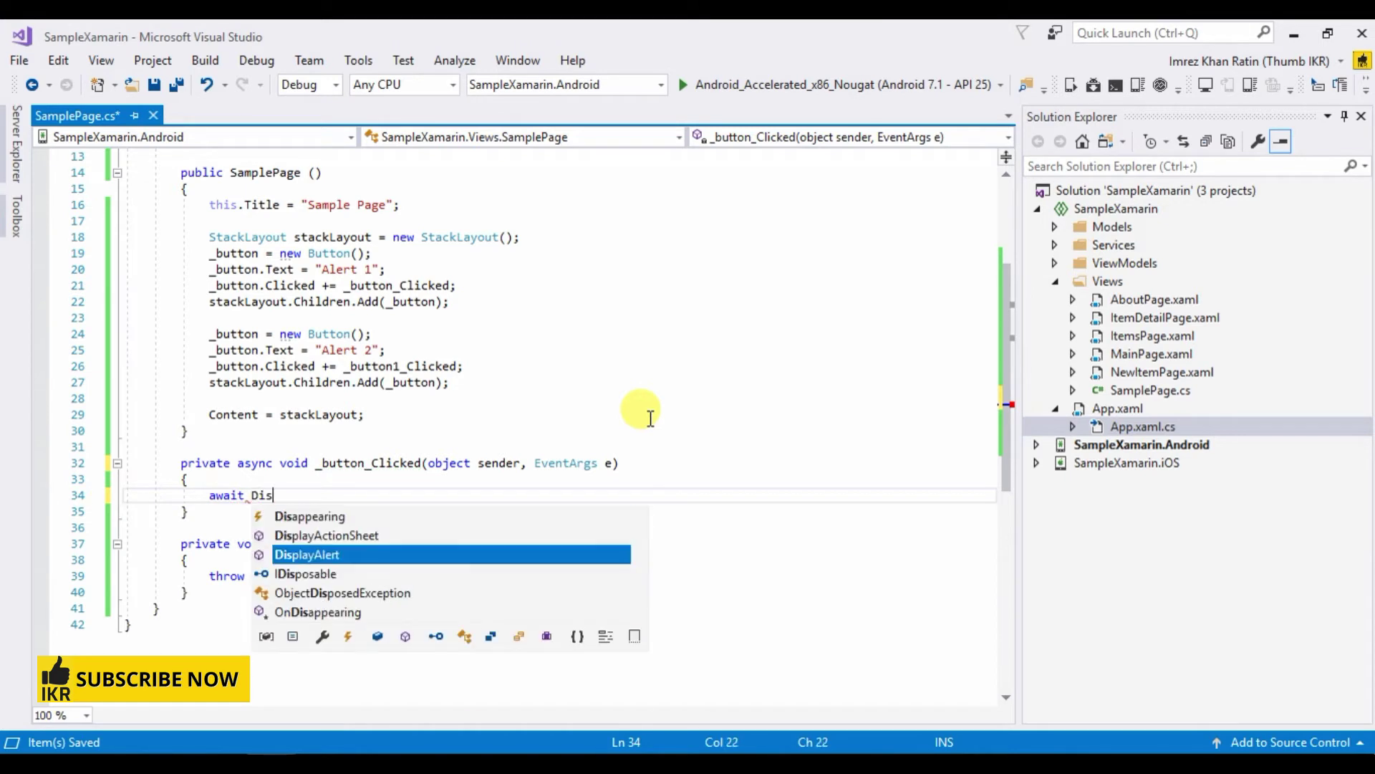
key(Tab)
text(())
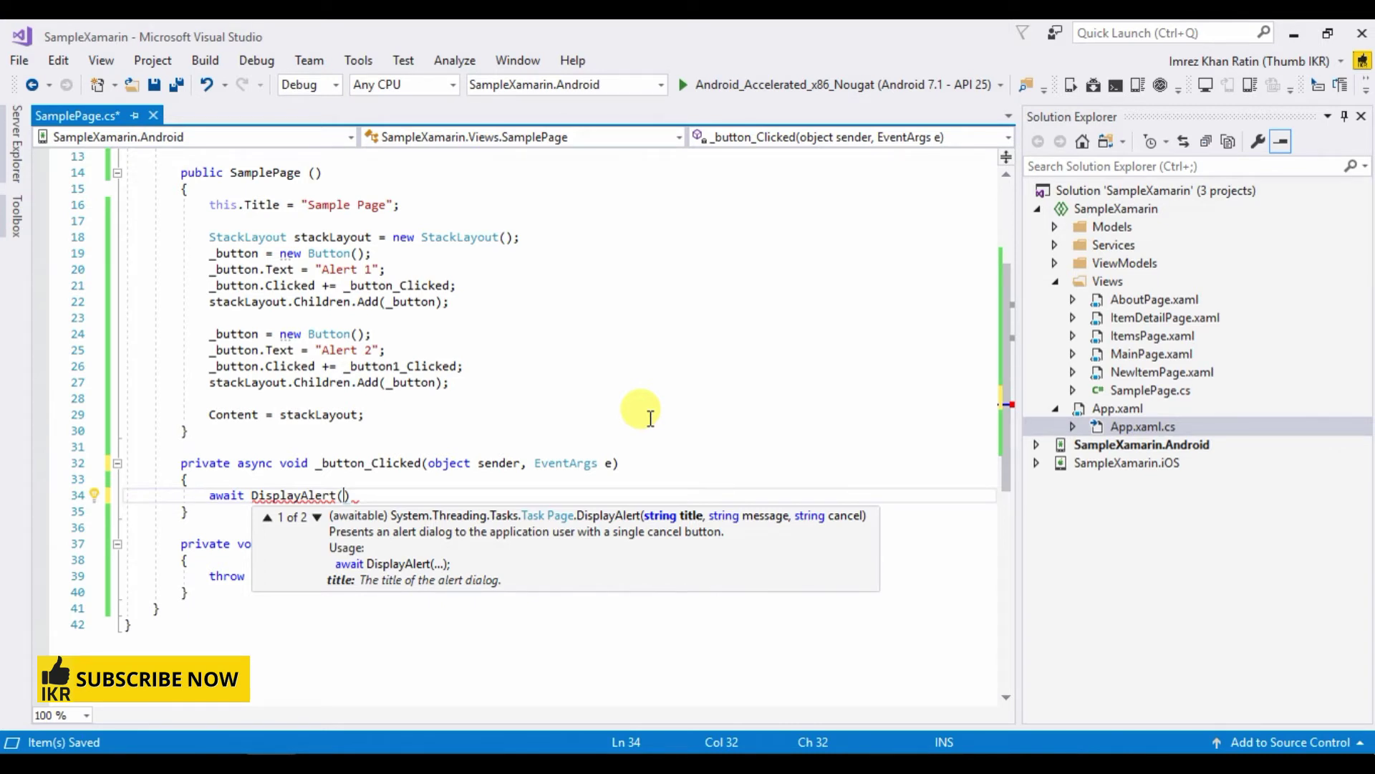
text("Al)
text(ert 1")
text(, )
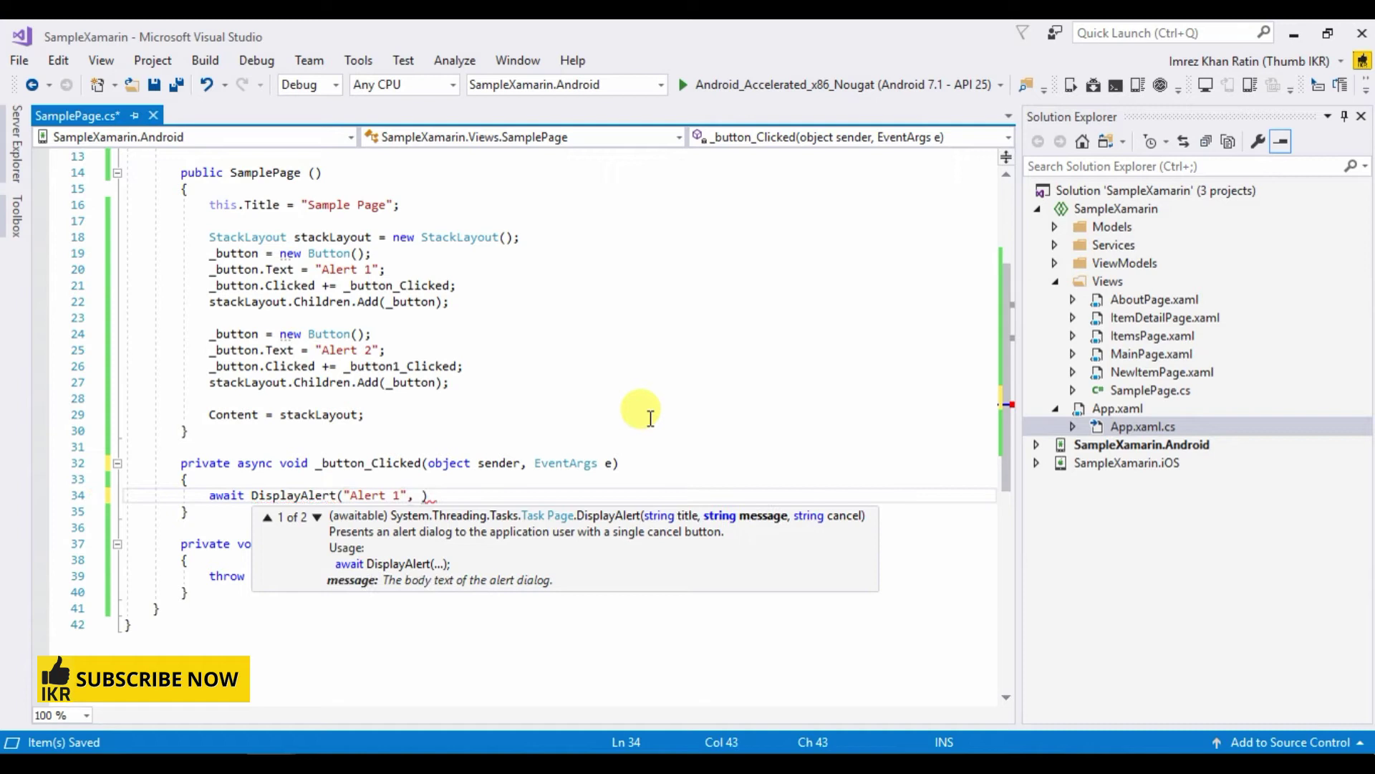
text(")
text(Save)
text(d Succe)
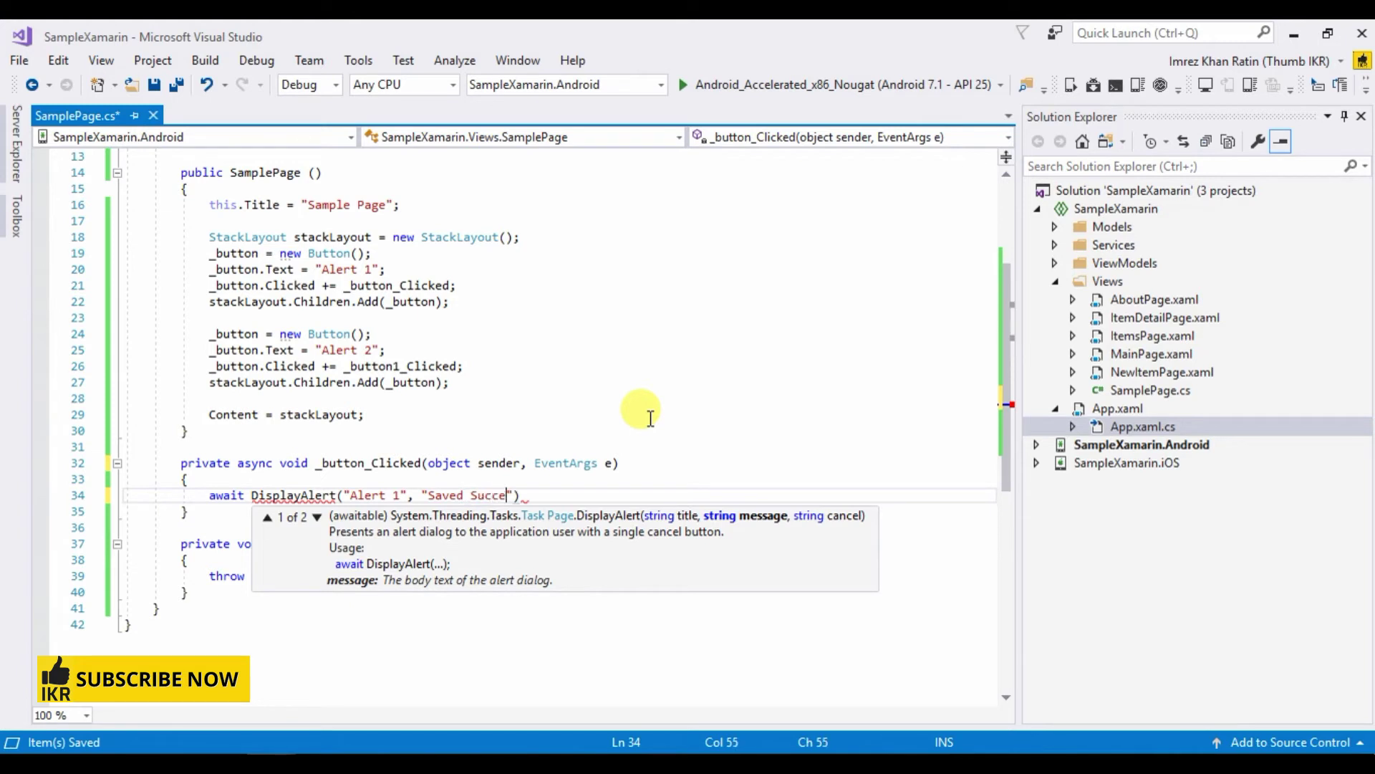
text(ssfu)
text(ll)
key(BackSpace)
text(,)
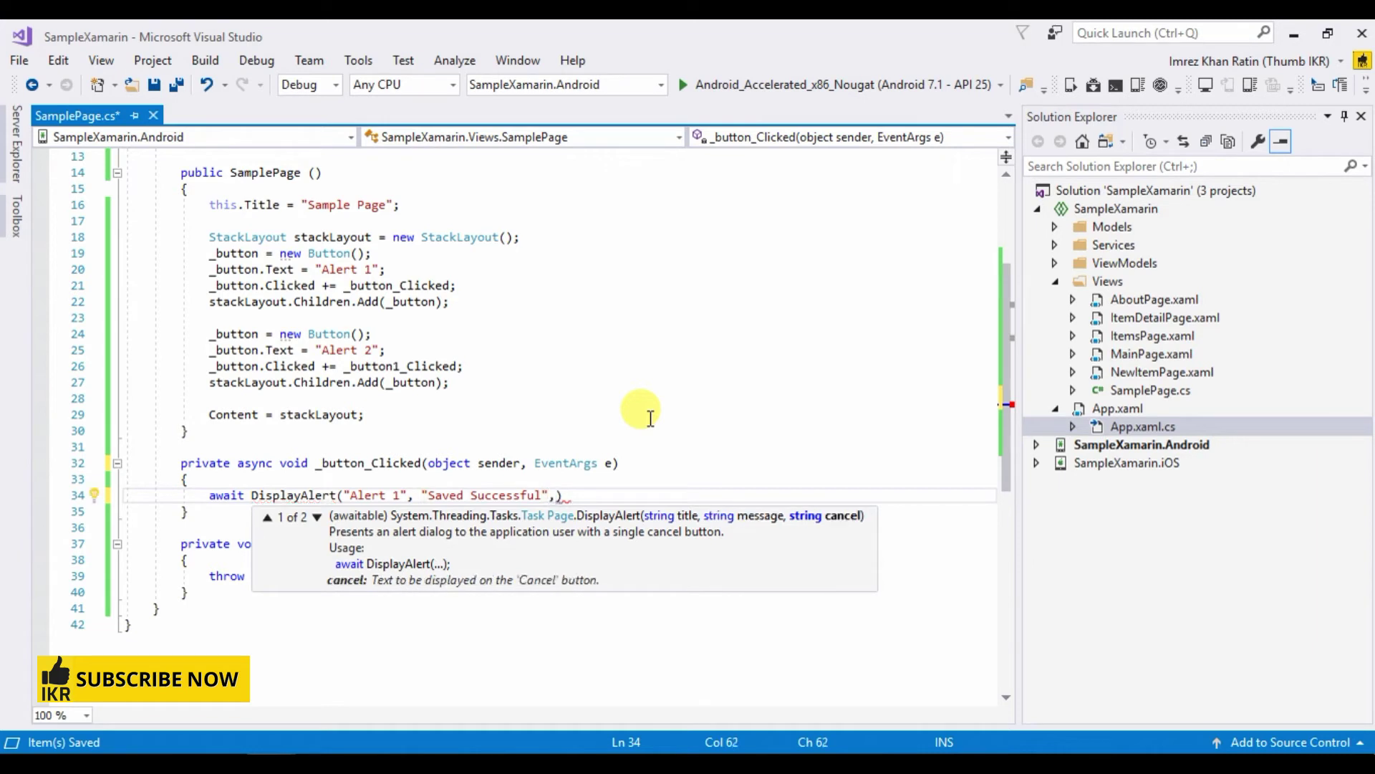
text( ")
text(Ok)
text(");)
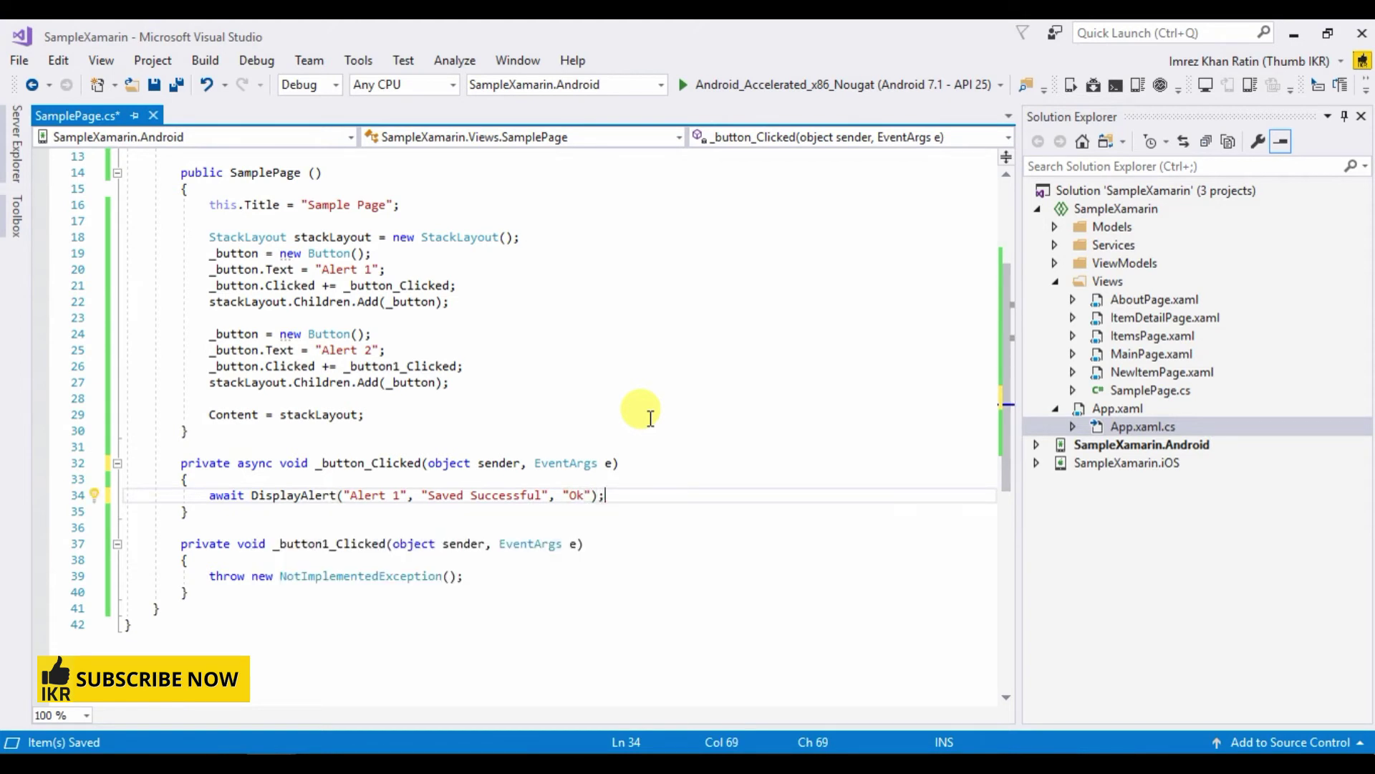
scroll(650, 418, down, 2)
key(ctrl+s)
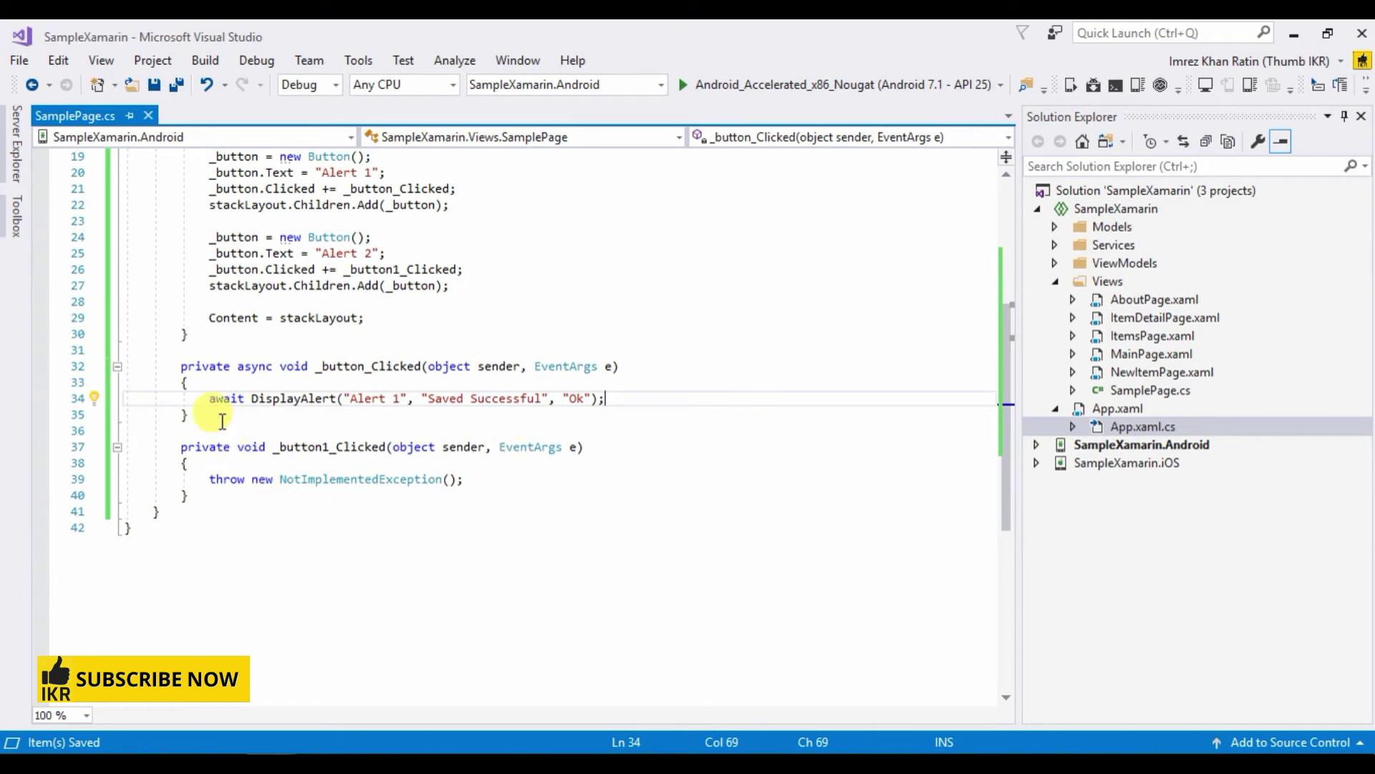
Copy the async keyword onto the _button1_Clicked handler signature.
double_click(255, 366)
key(ctrl+c)
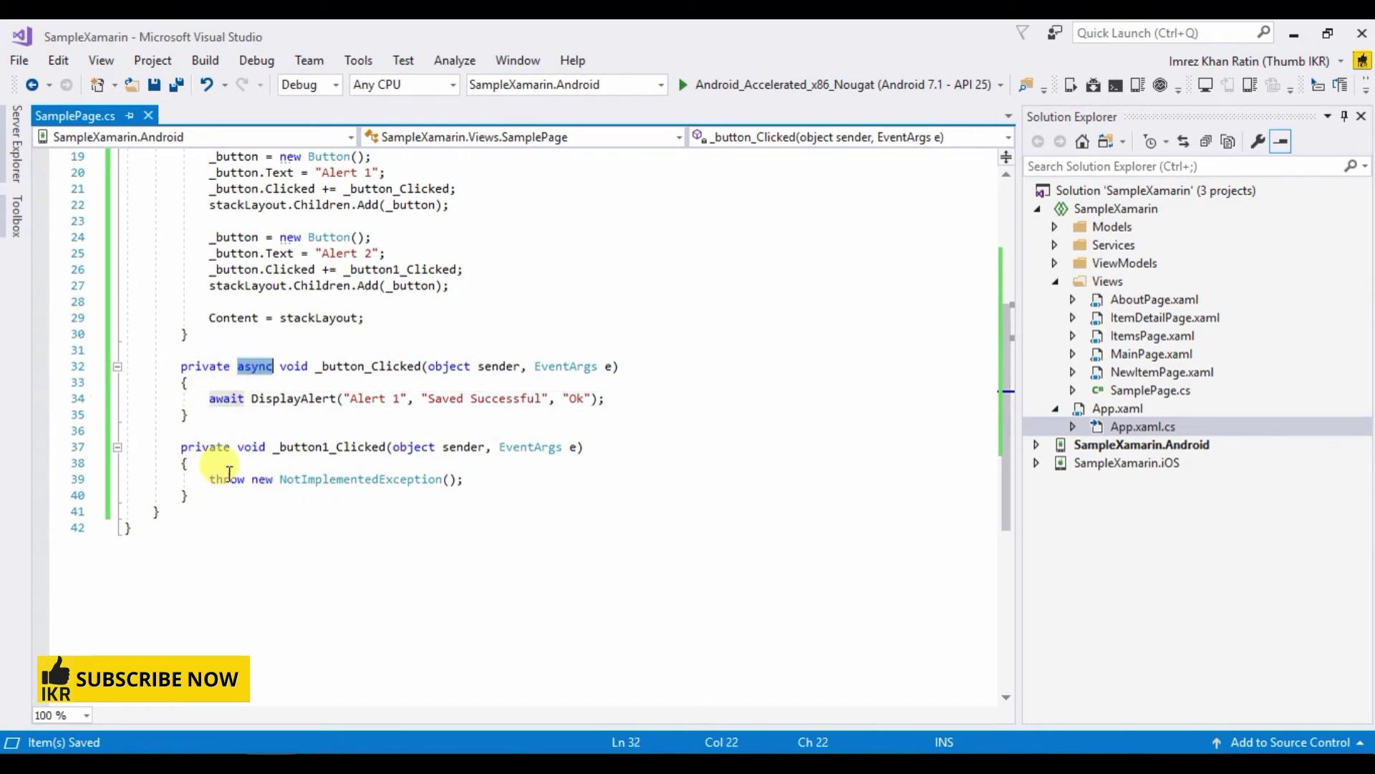
click(232, 447)
key(ctrl+v)
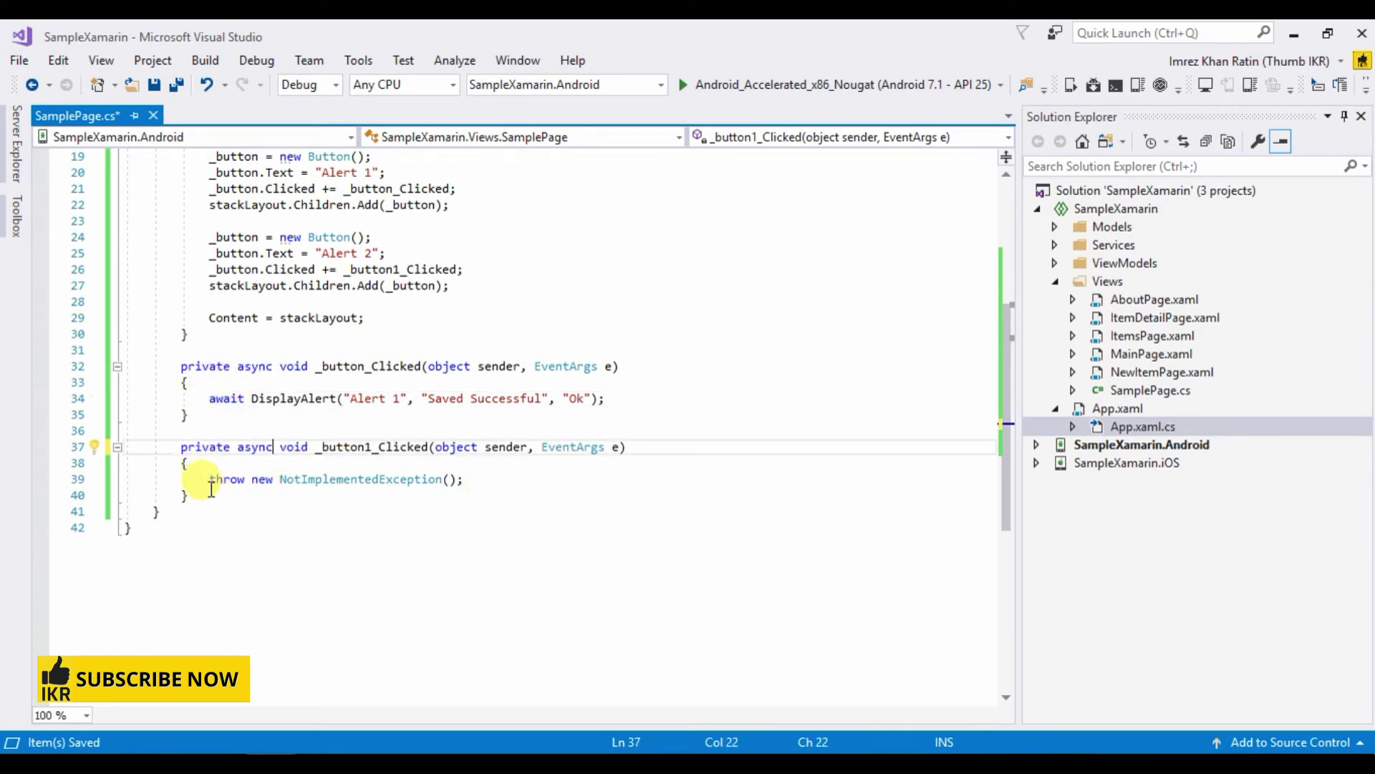
Replace the throw with await DisplayAlert("Alert 2", "Confirm Delete?", "Confirm", "Cancel").
drag(210, 480, 466, 480)
text(aw)
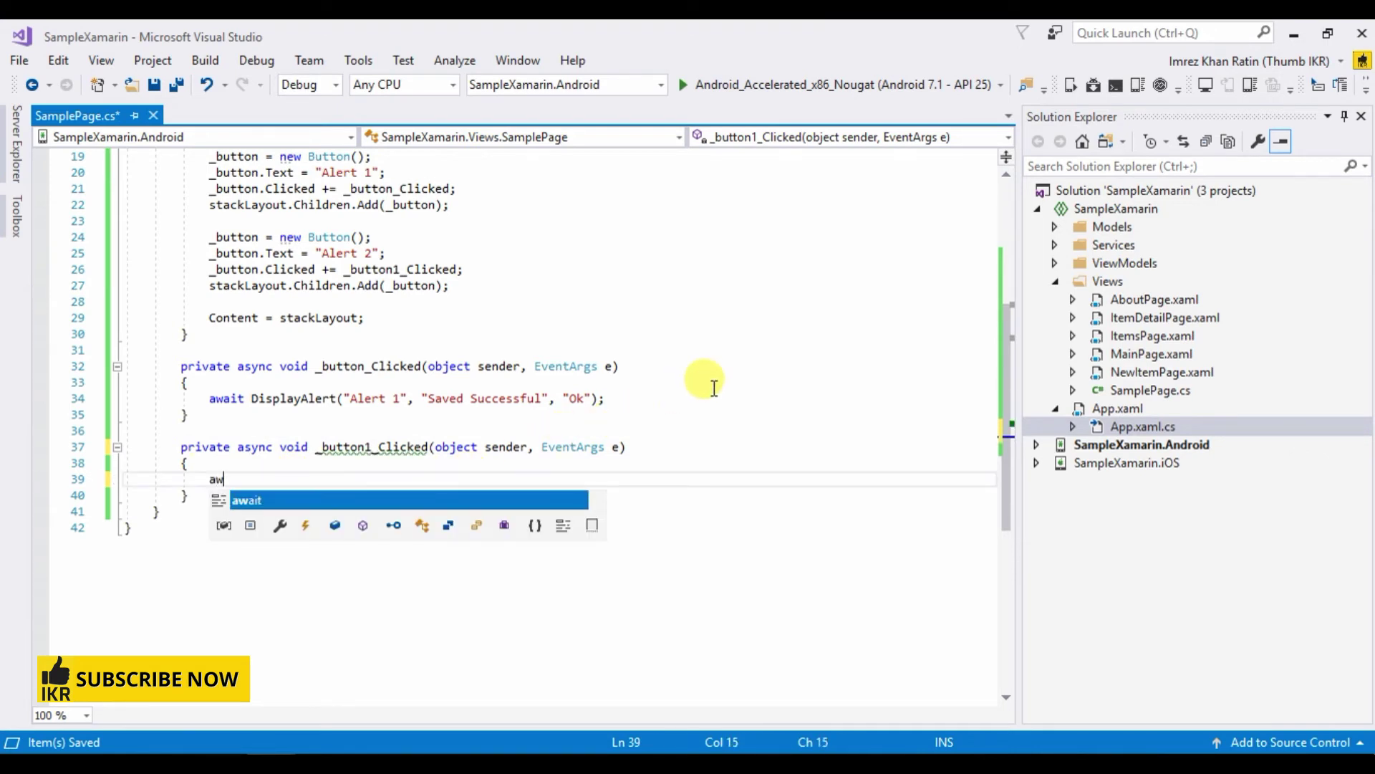
text(ait Dis)
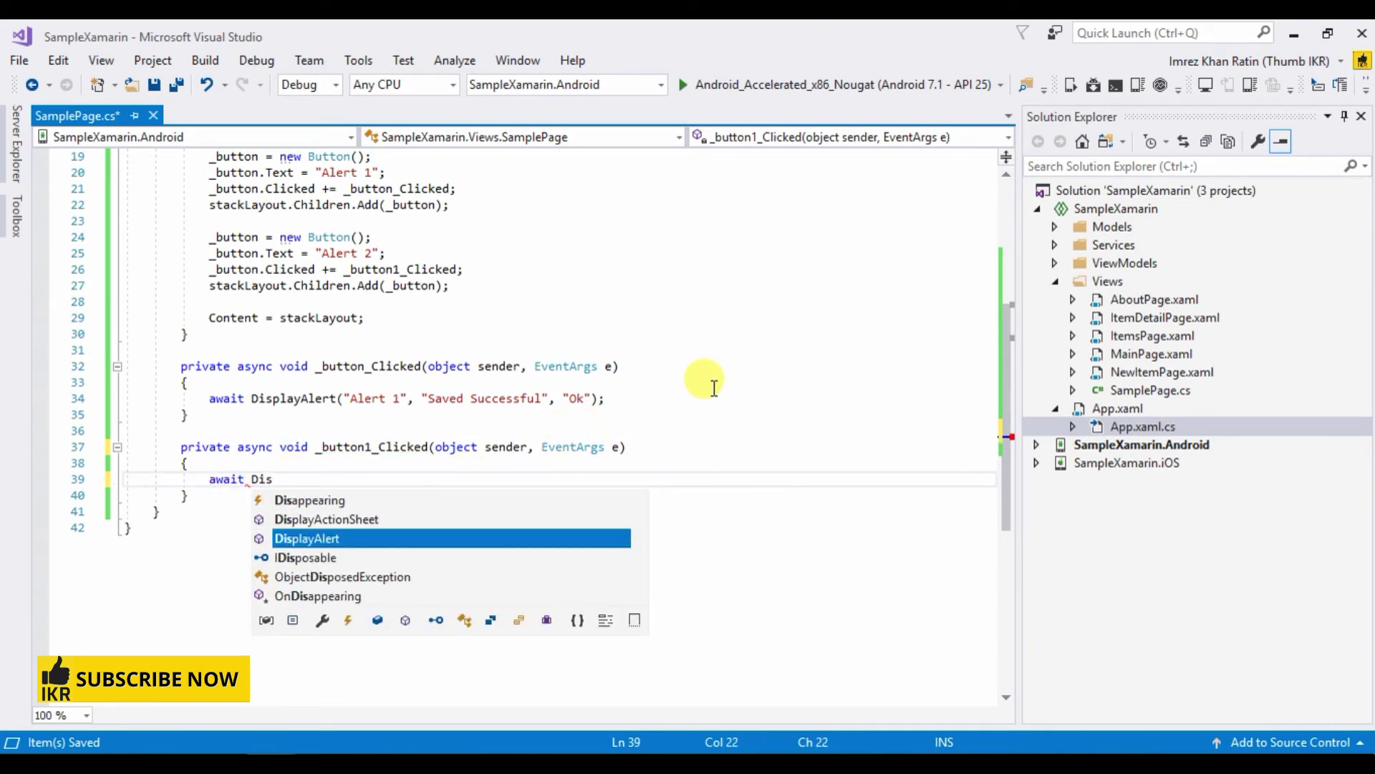
key(Tab)
text(()
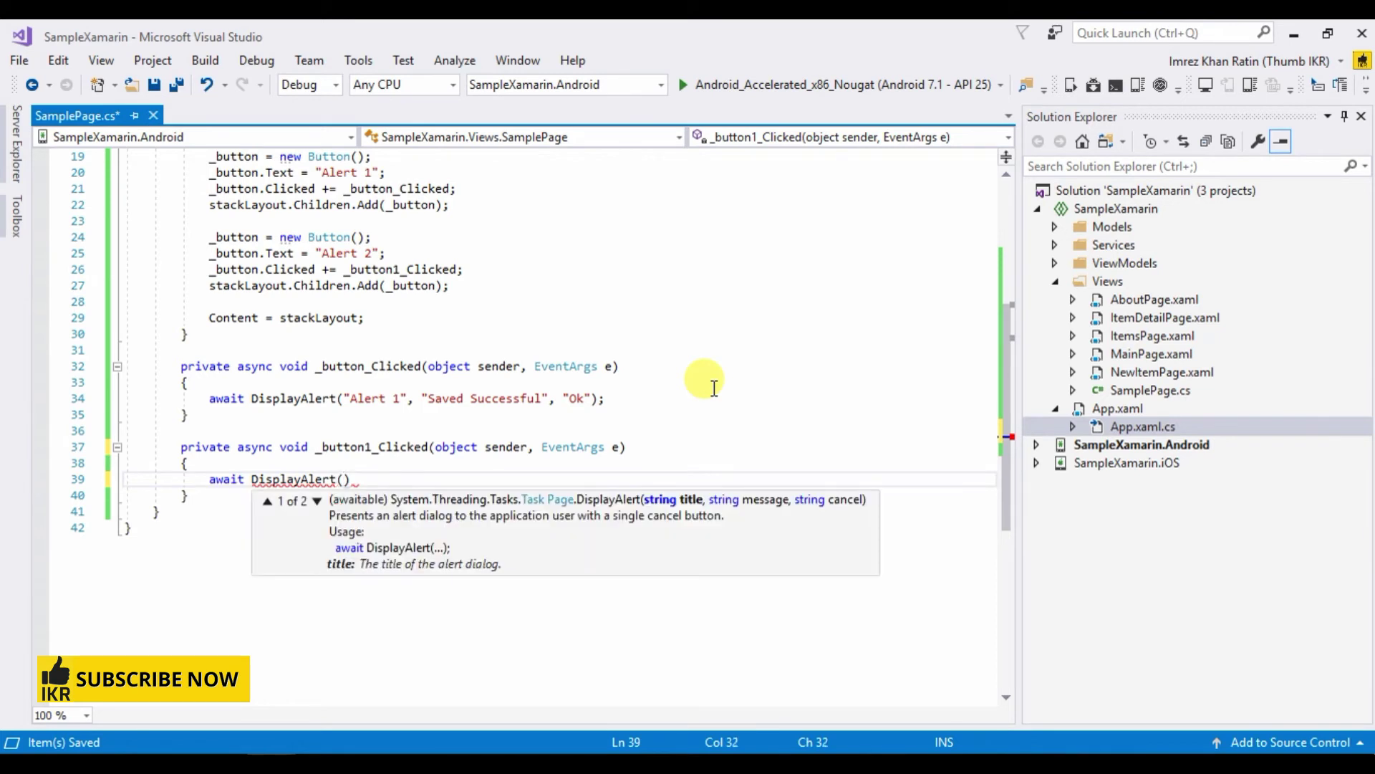
key(Down)
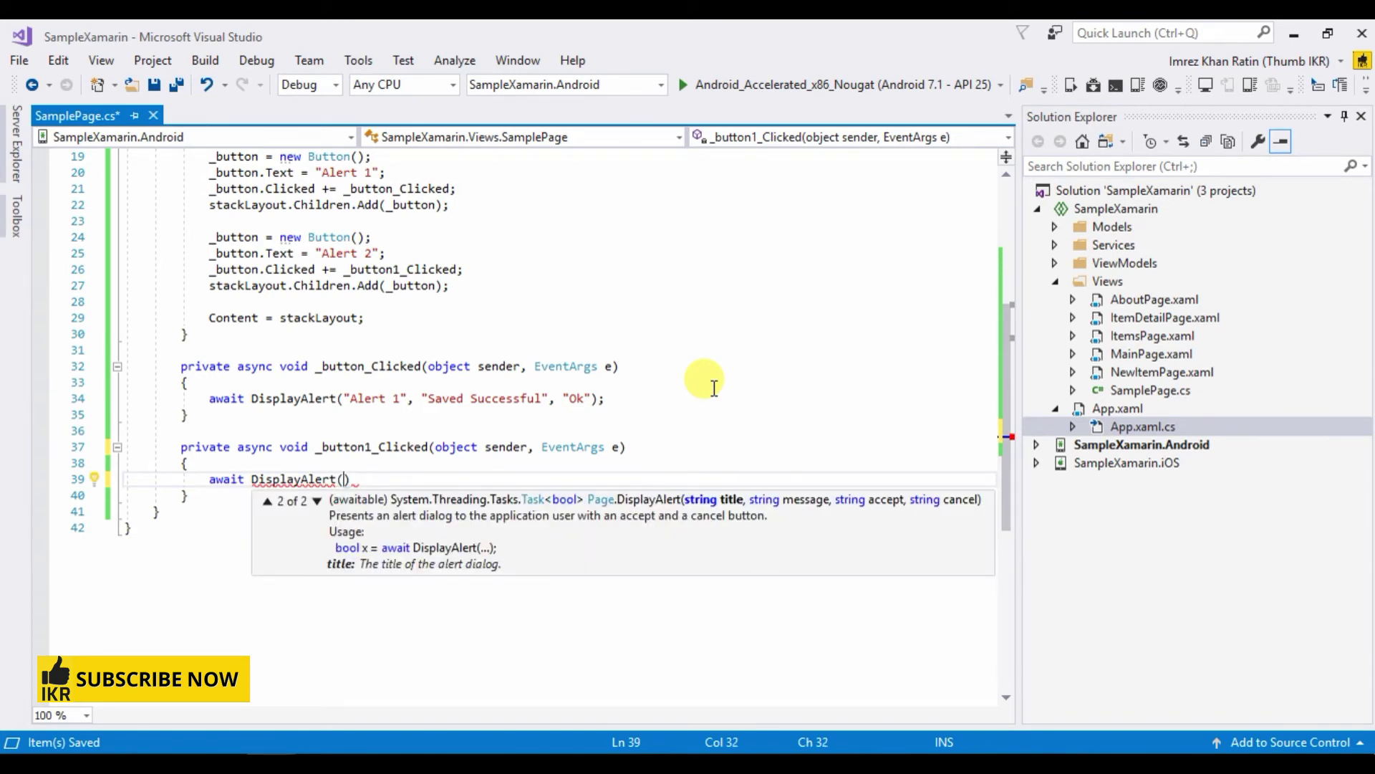
text("")
text(Ale)
key(BackSpace)
key(BackSpace)
key(BackSpace)
text(itl)
key(BackSpace)
key(BackSpace)
key(BackSpace)
key(BackSpace)
text(Alert 2)
text(",)
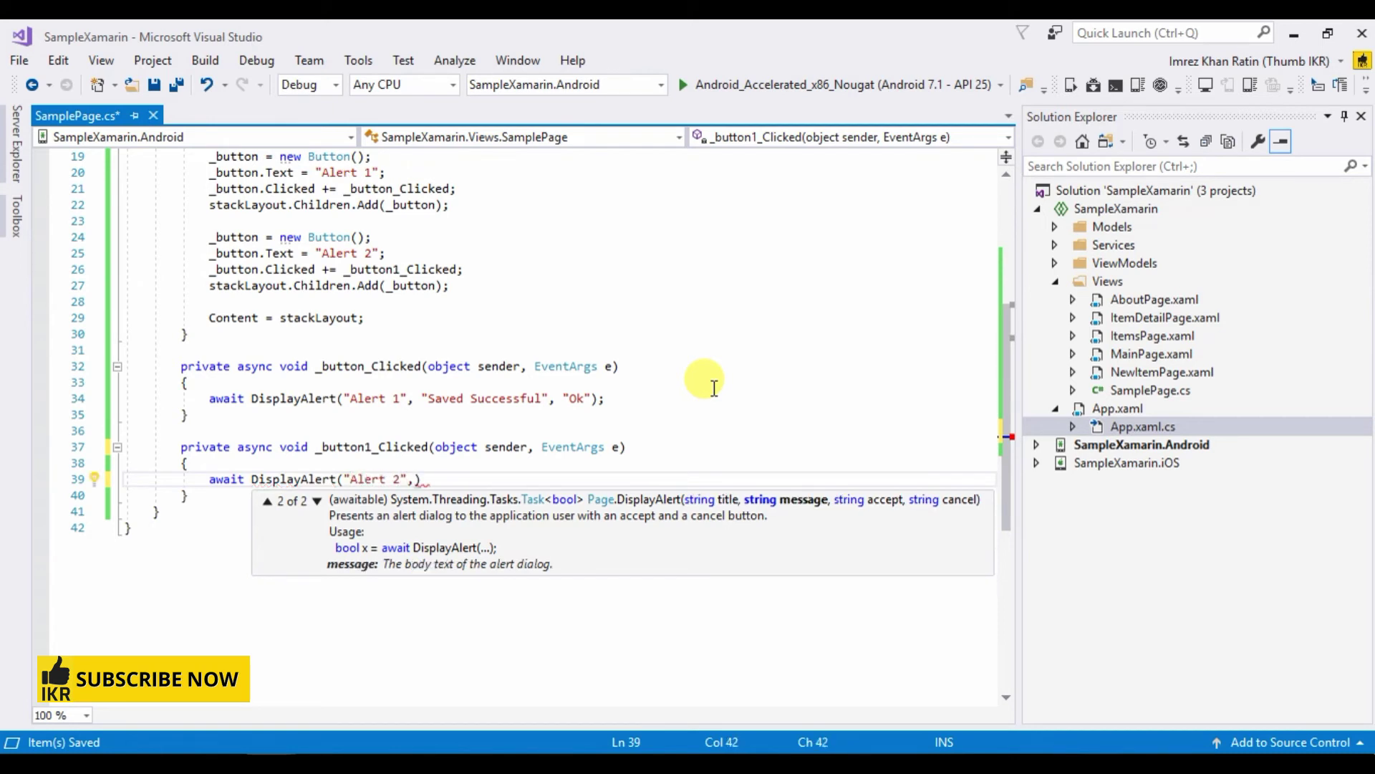
text( "Confir)
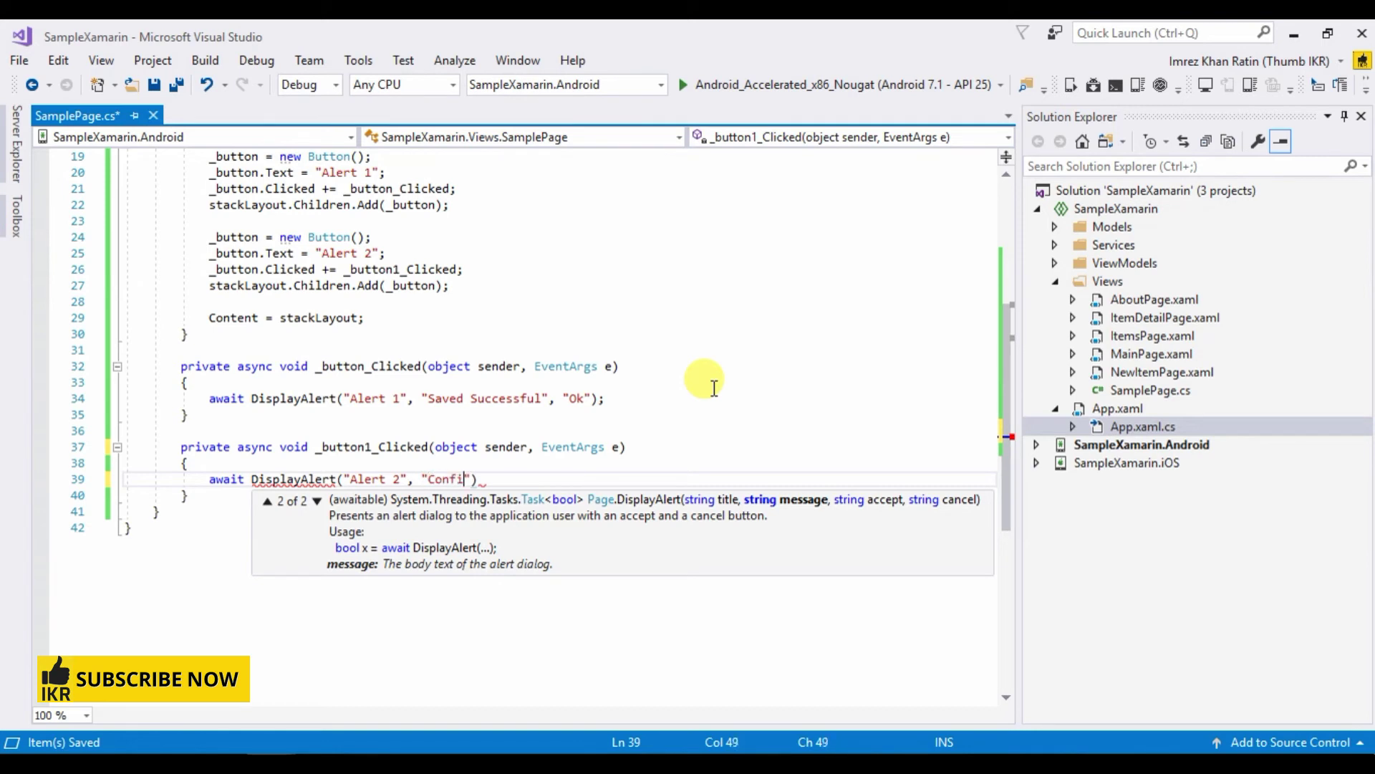
text(m Delete?")
text(, ")
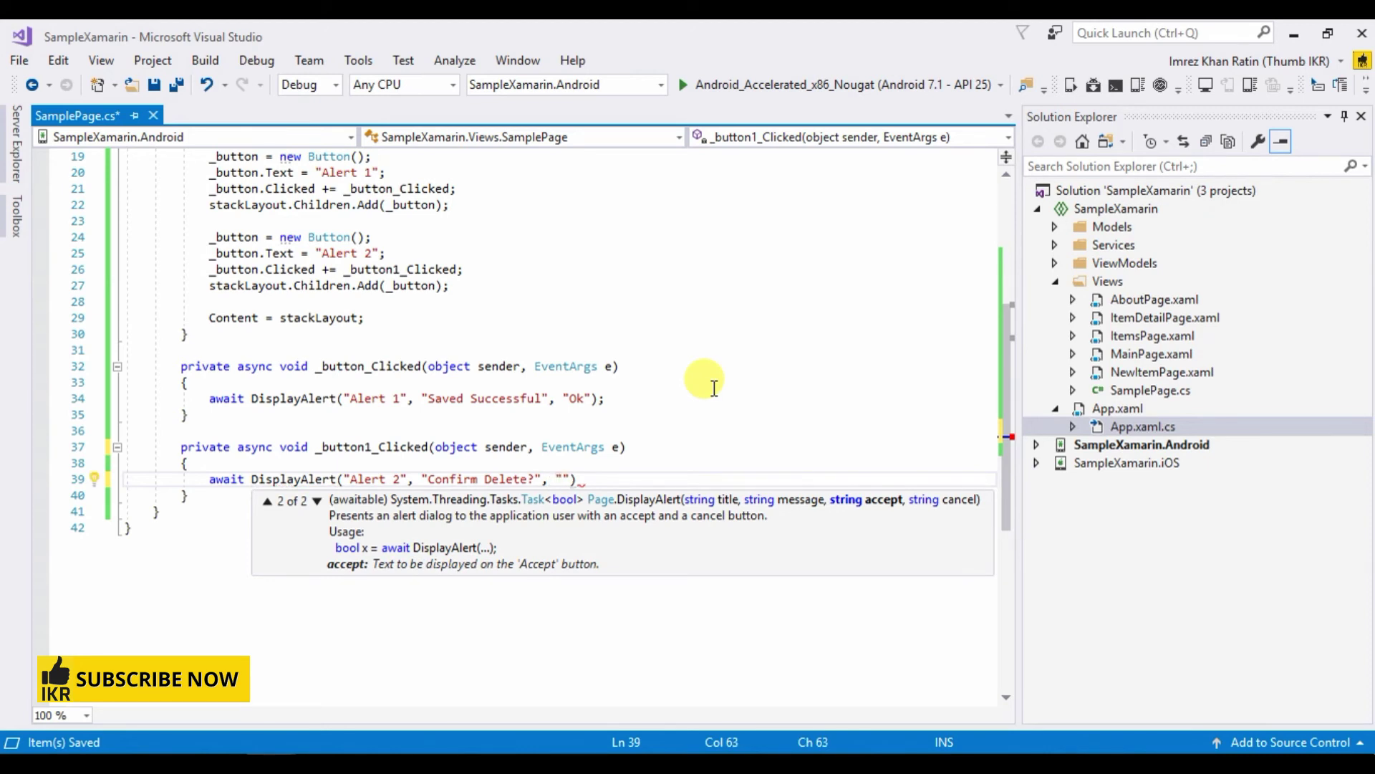
text(Conf)
text(irm")
text(, "Canc)
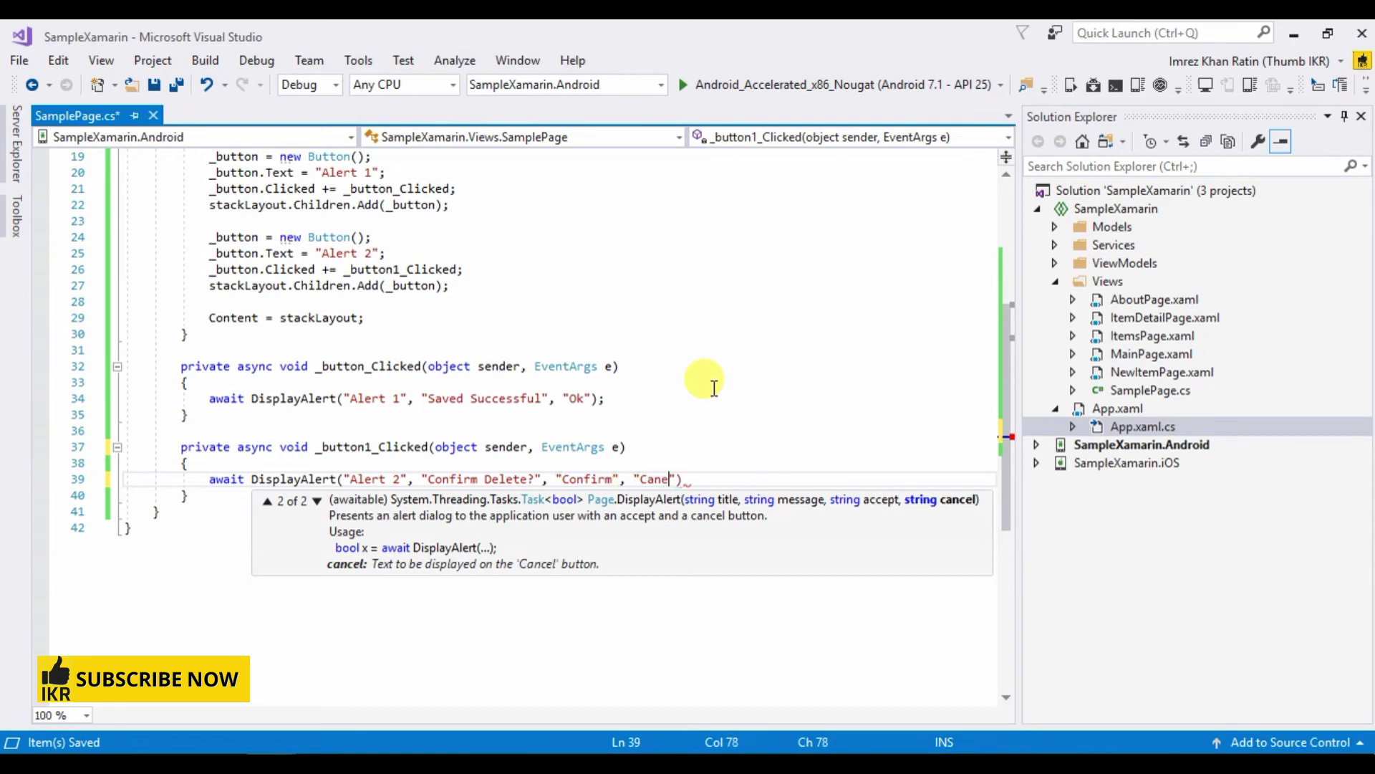
text(el"))
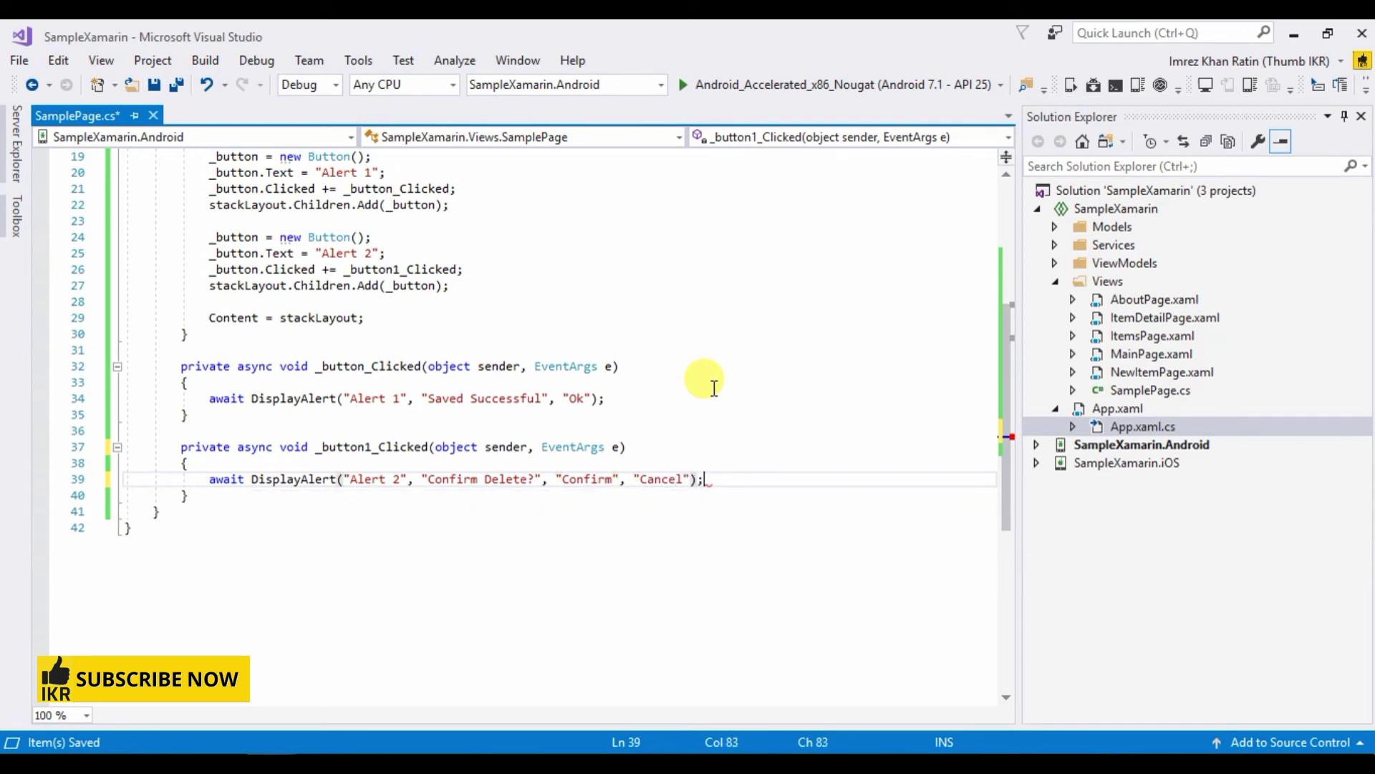
scroll(675, 377, up, 2)
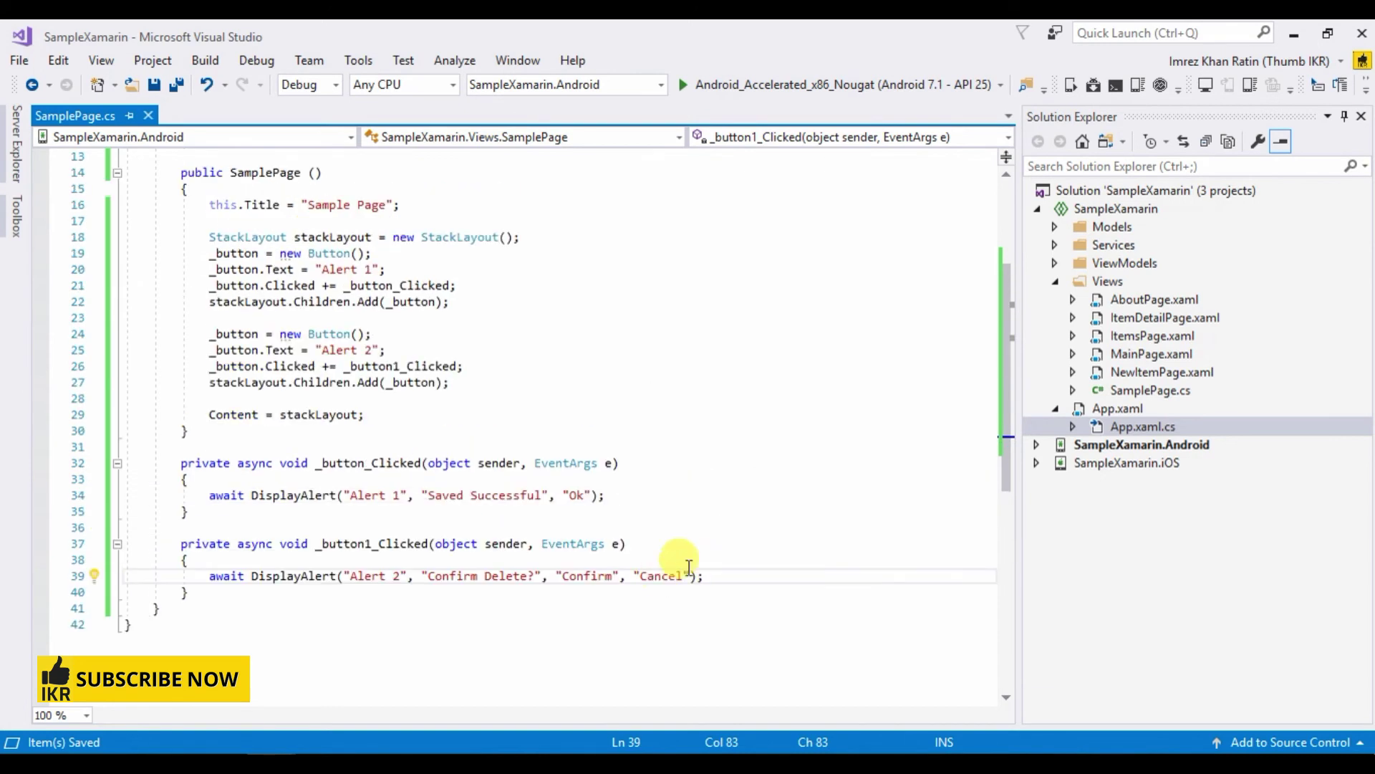
Run the app on Android_Accelerated_x86_Nougat, then open and dismiss the Alert 1 dialog.
click(758, 86)
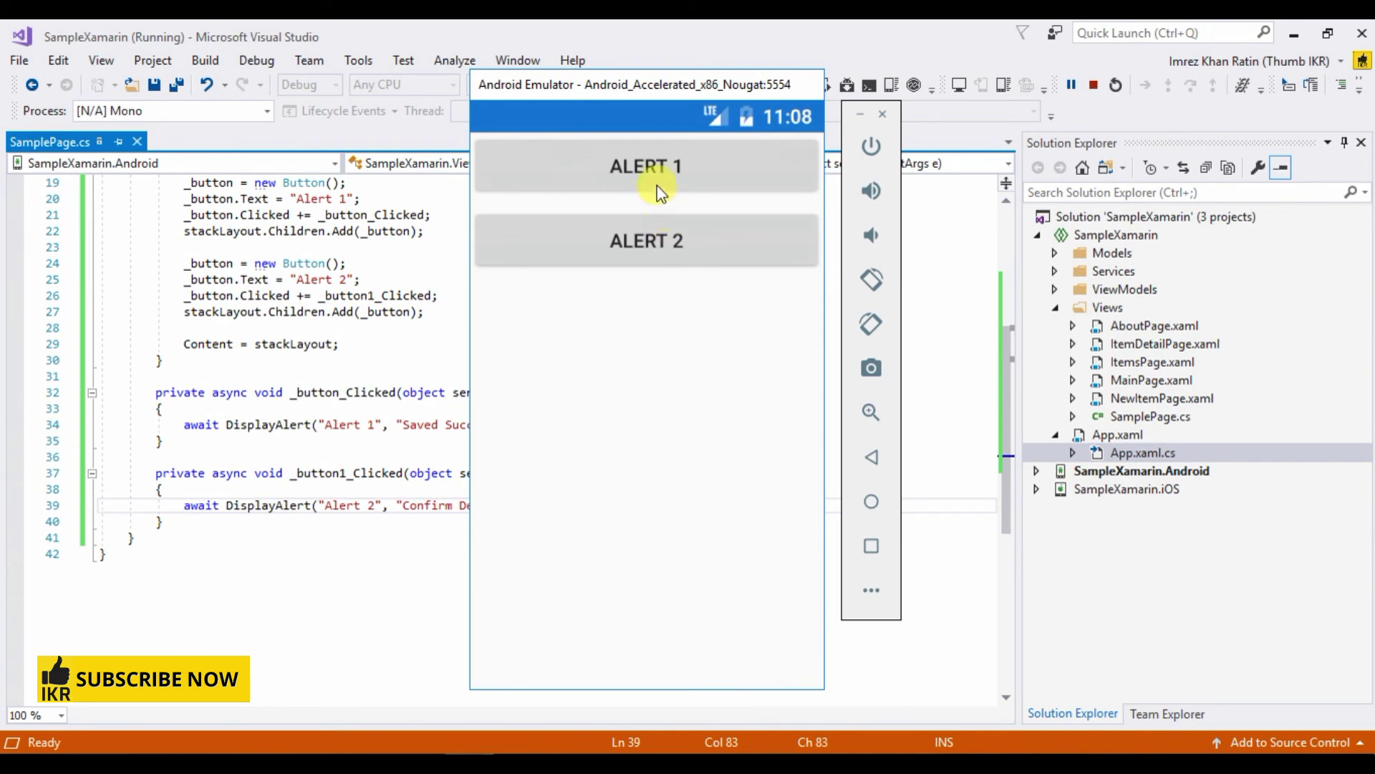
click(657, 169)
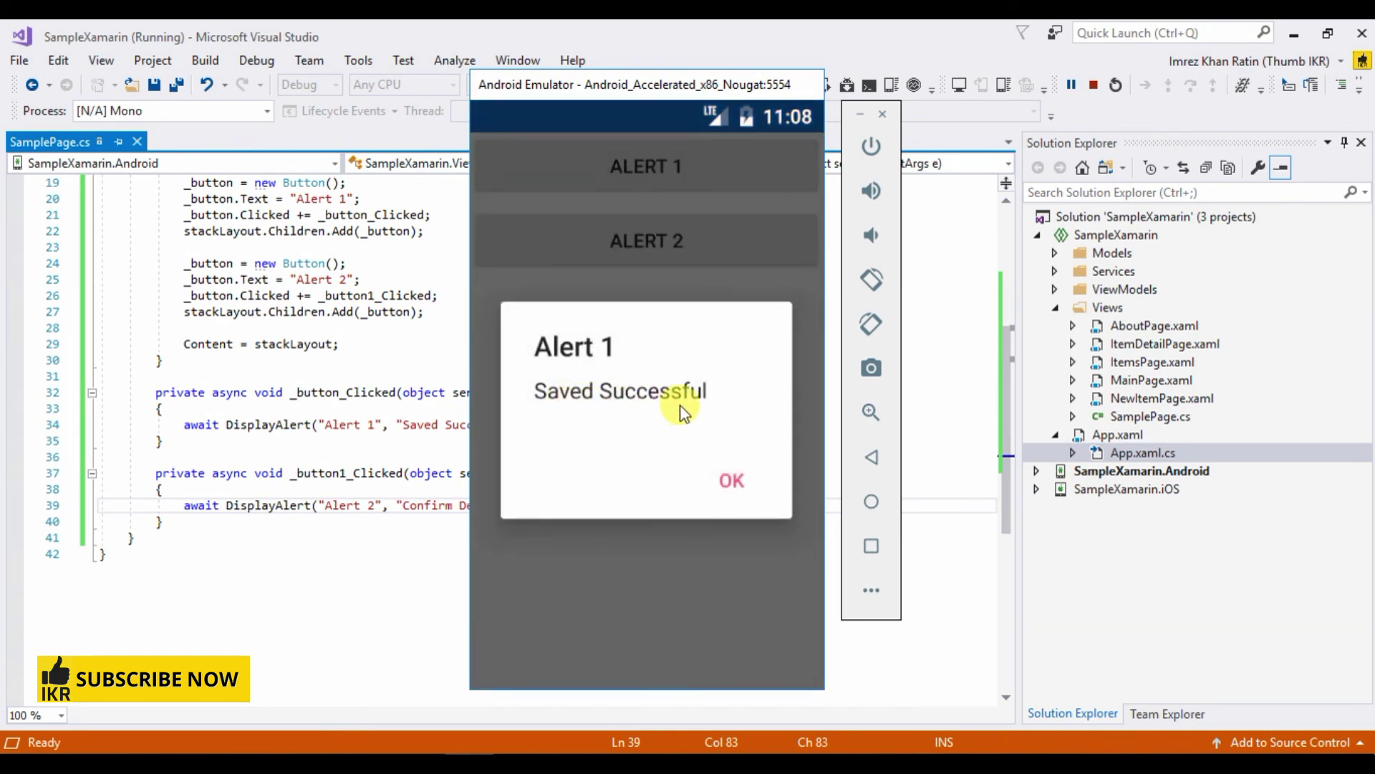
click(731, 486)
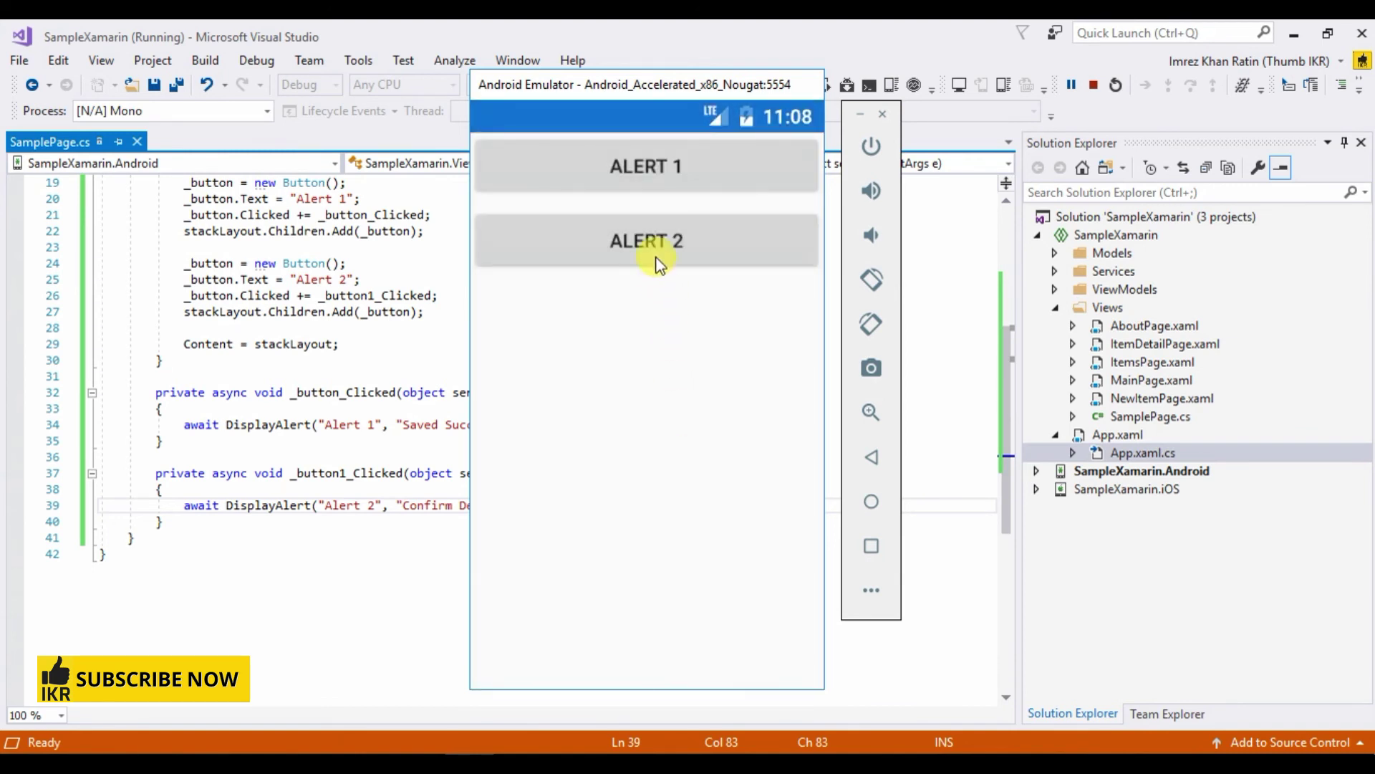
Open the Alert 2 dialog twice, choosing Confirm first and Cancel second.
click(655, 242)
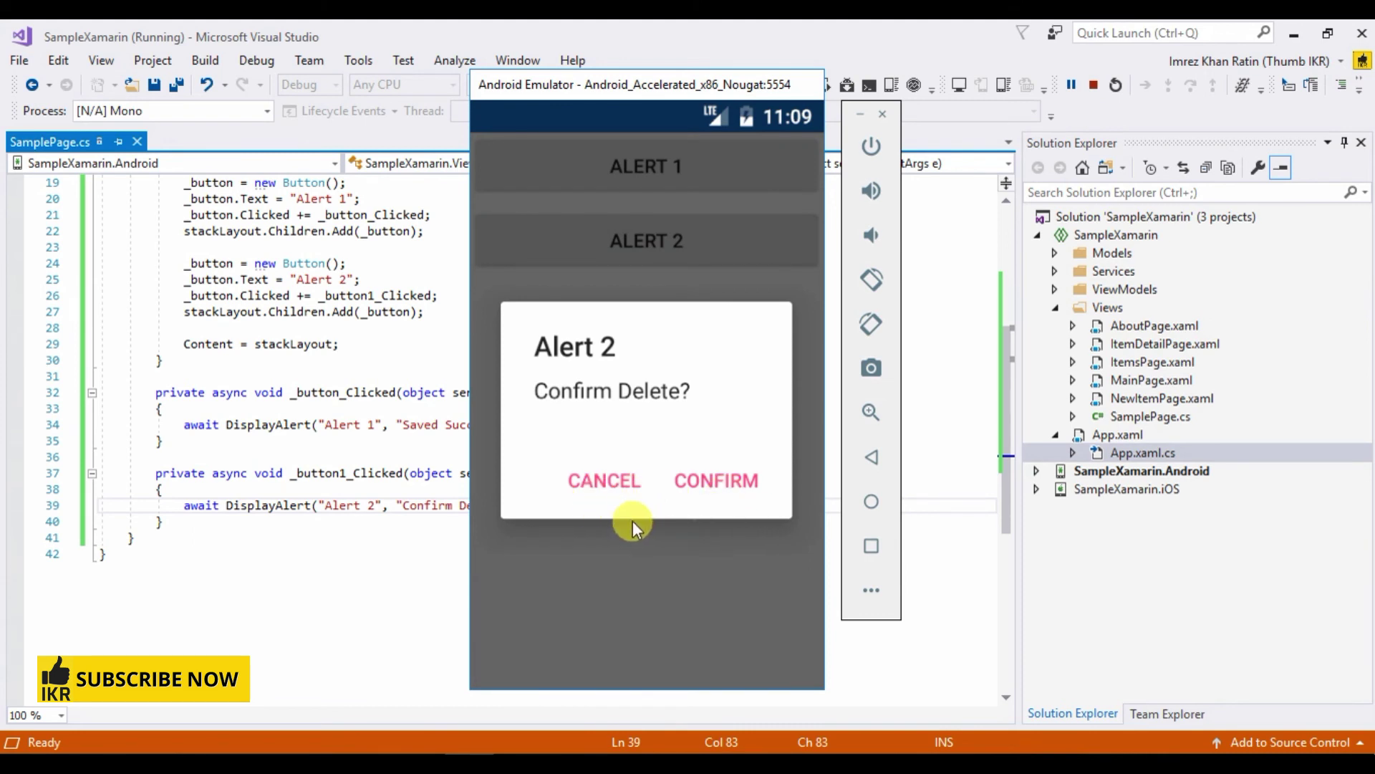
click(721, 483)
click(675, 256)
click(608, 483)
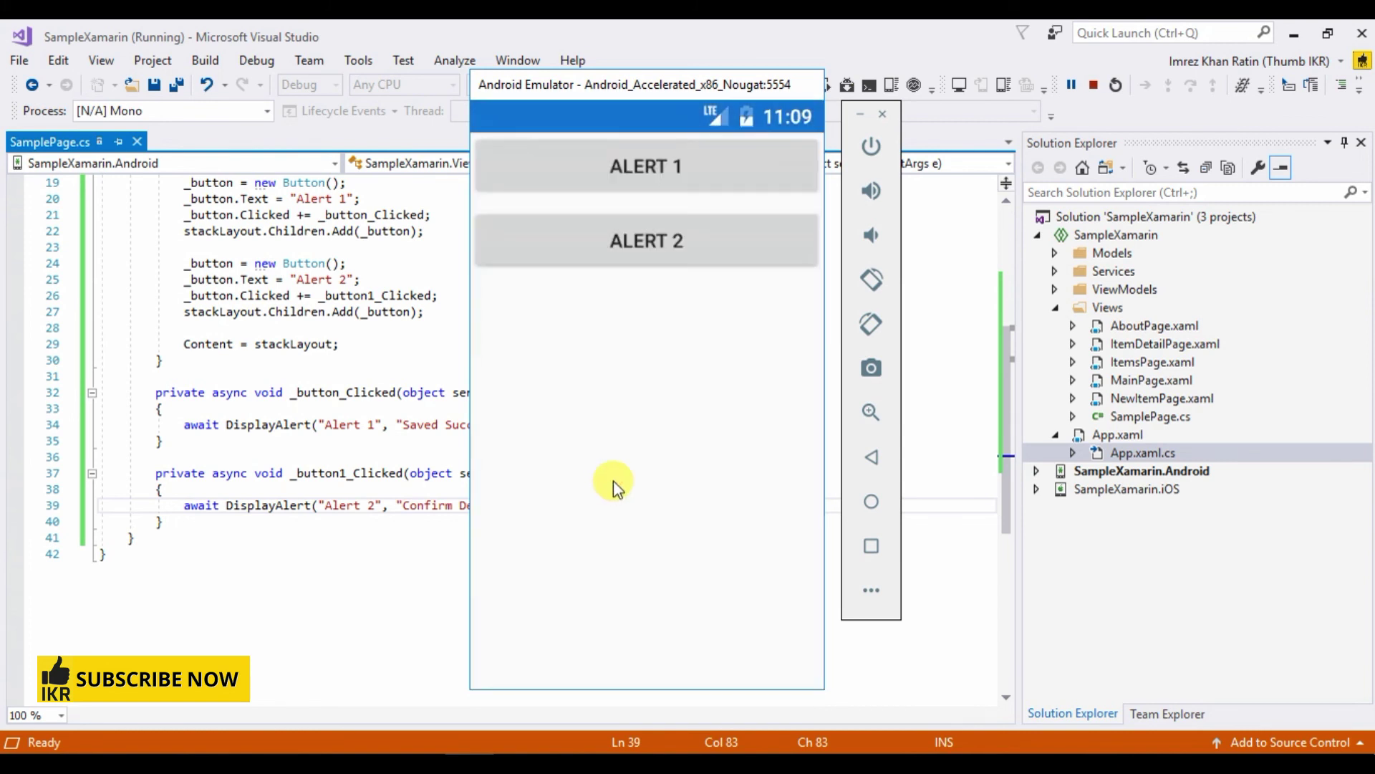
mouse_move(651, 98)
mouse_down()
mouse_move(882, 94)
mouse_move(645, 99)
mouse_up()
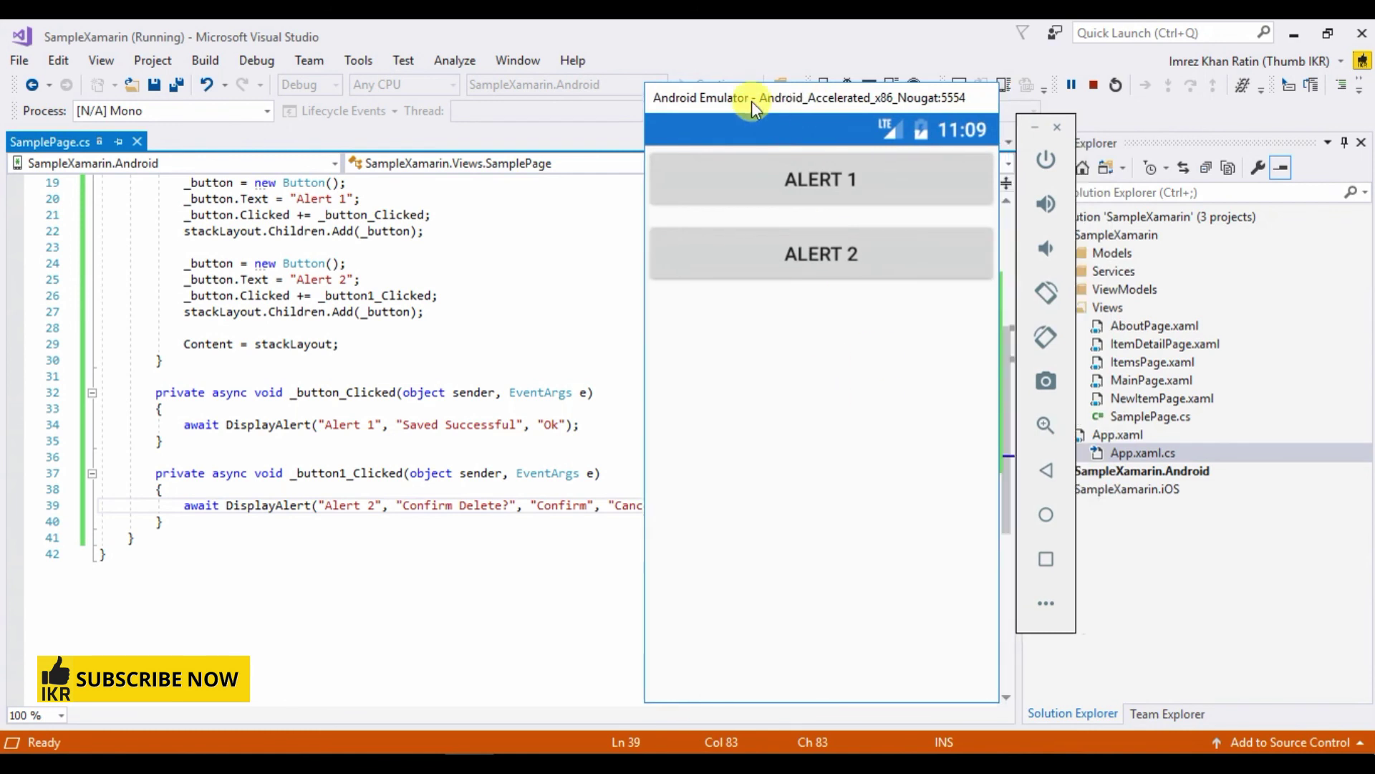